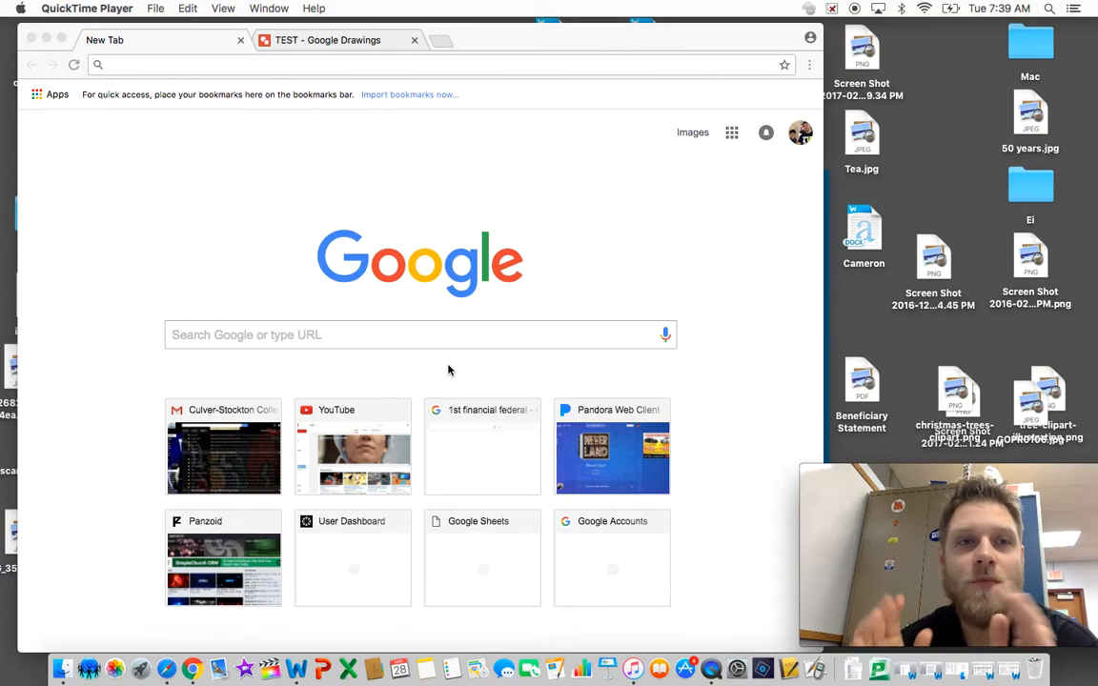
# Check which Google account is signed in on the new tab page.
pyautogui.click(176, 139)
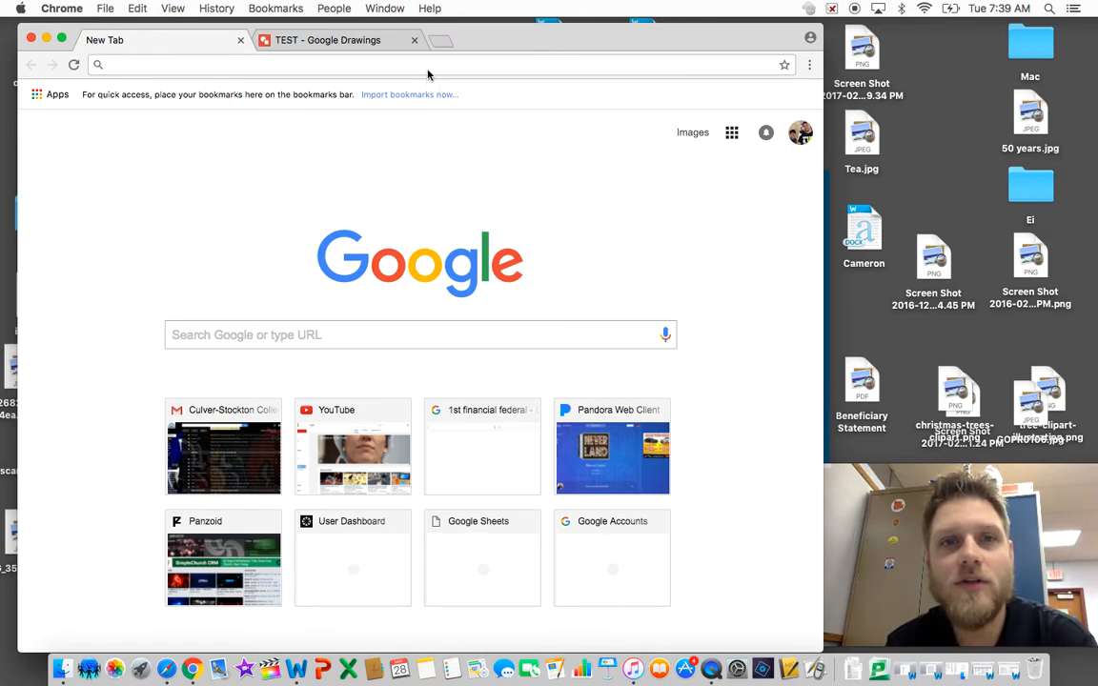
pyautogui.click(800, 136)
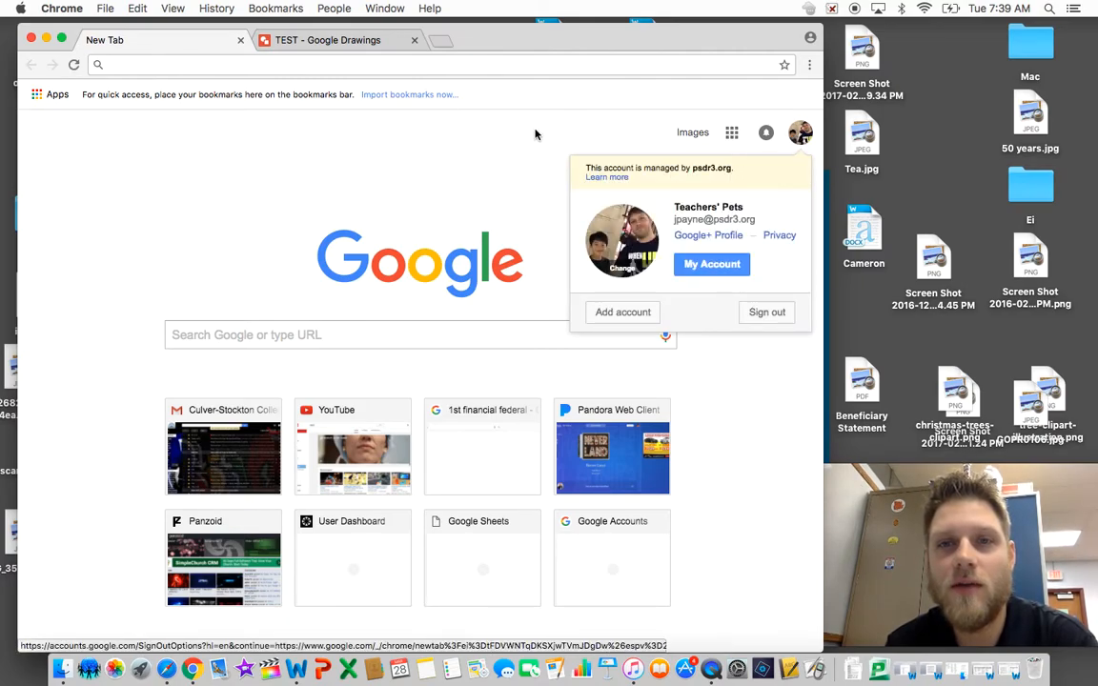
pyautogui.click(508, 139)
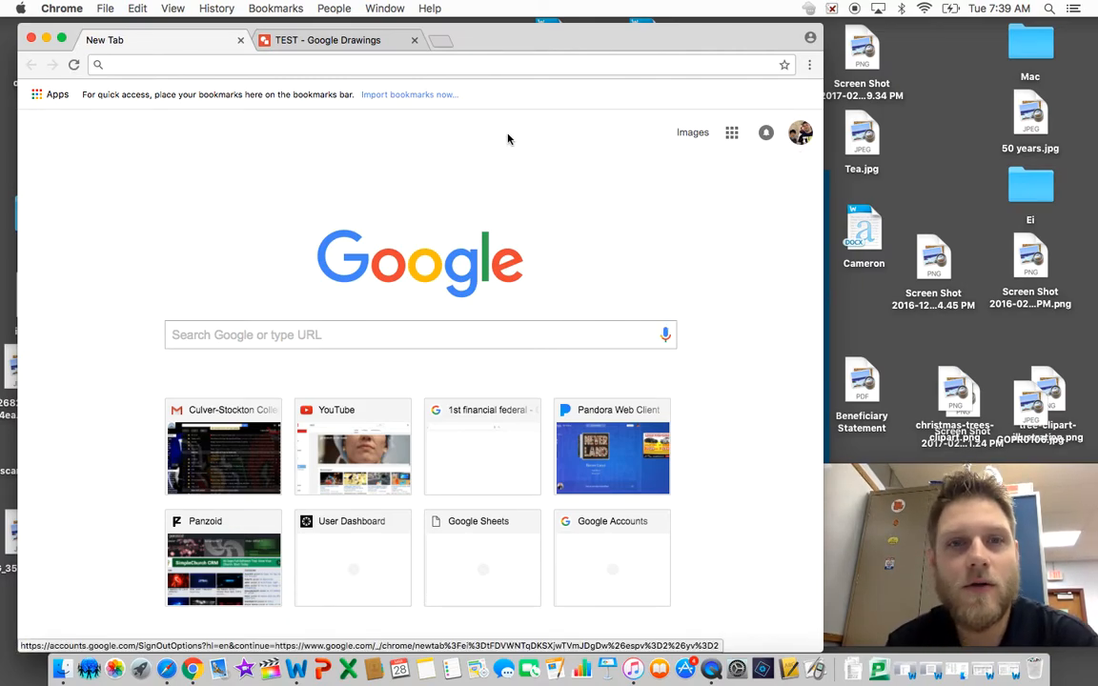
# Open Google's full products page from the Google apps list.
pyautogui.click(732, 133)
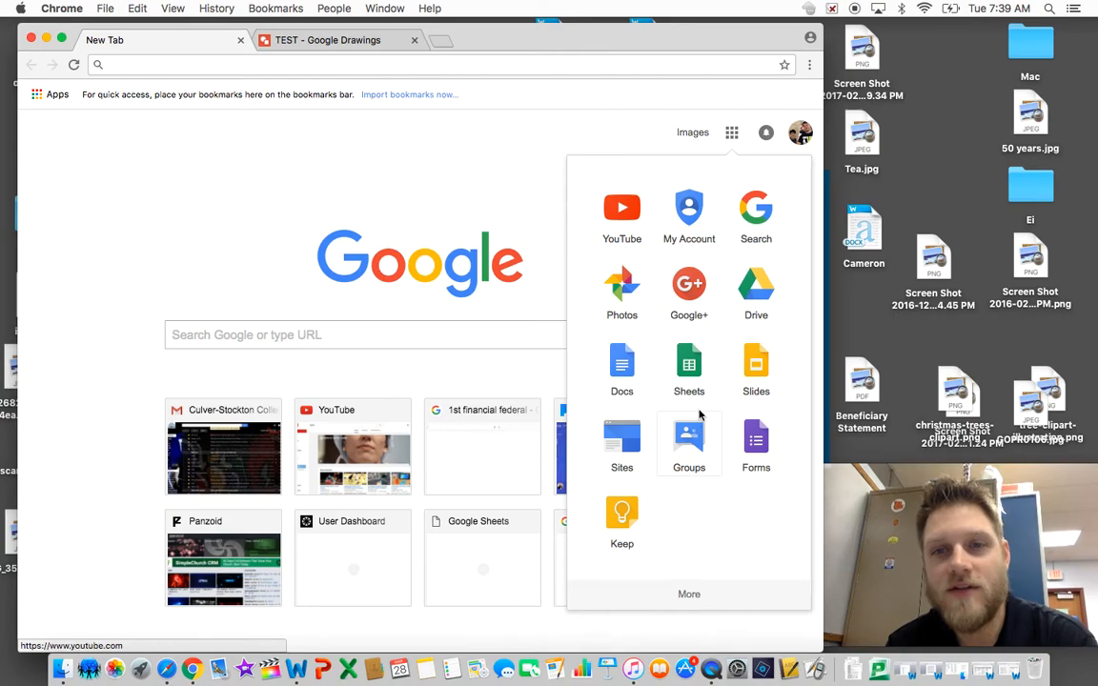
pyautogui.click(691, 597)
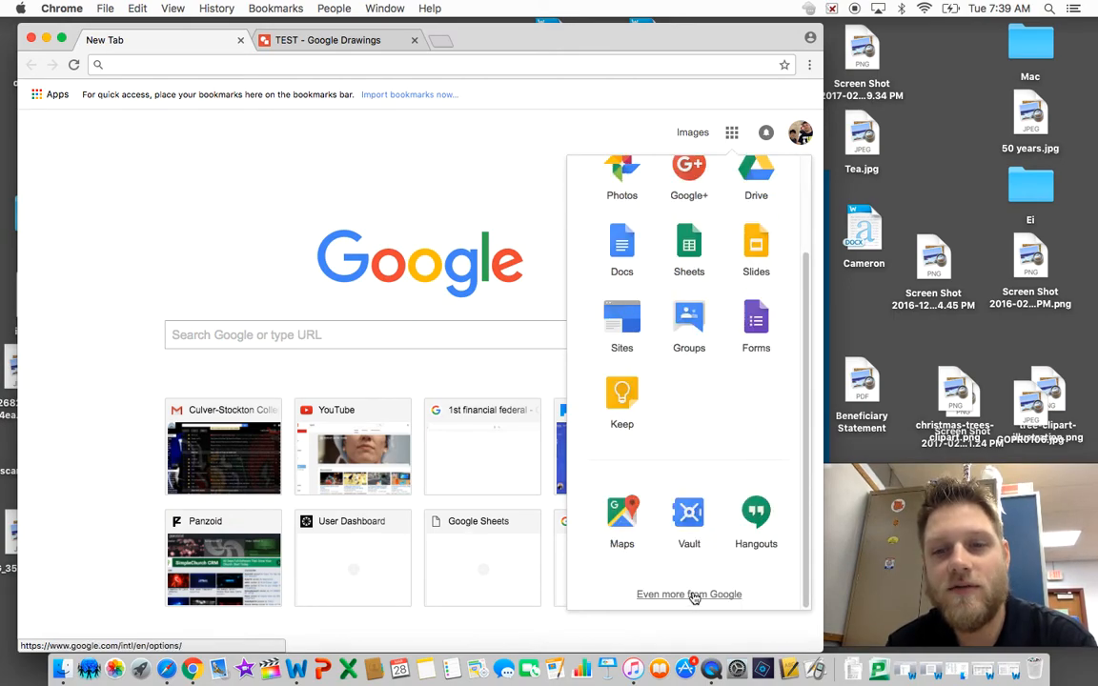
pyautogui.click(691, 594)
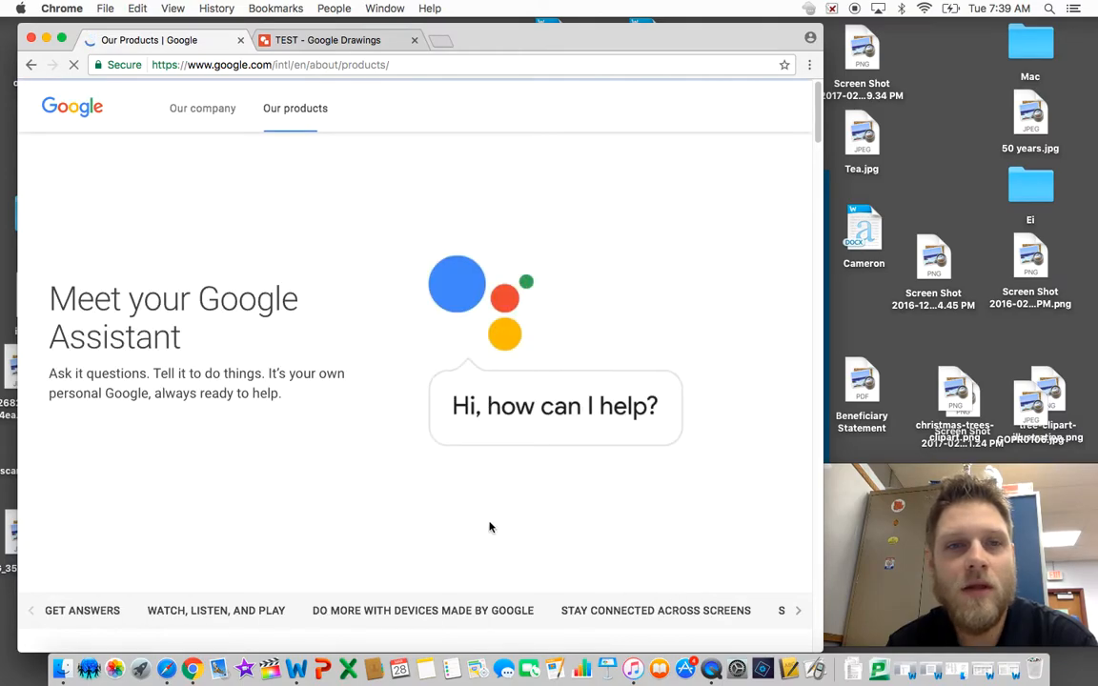
# Find Drawings in the complete list of Google products and open its Chrome Web Store listing.
pyautogui.scroll(-2, 490, 525)
pyautogui.scroll(-15, 491, 527)
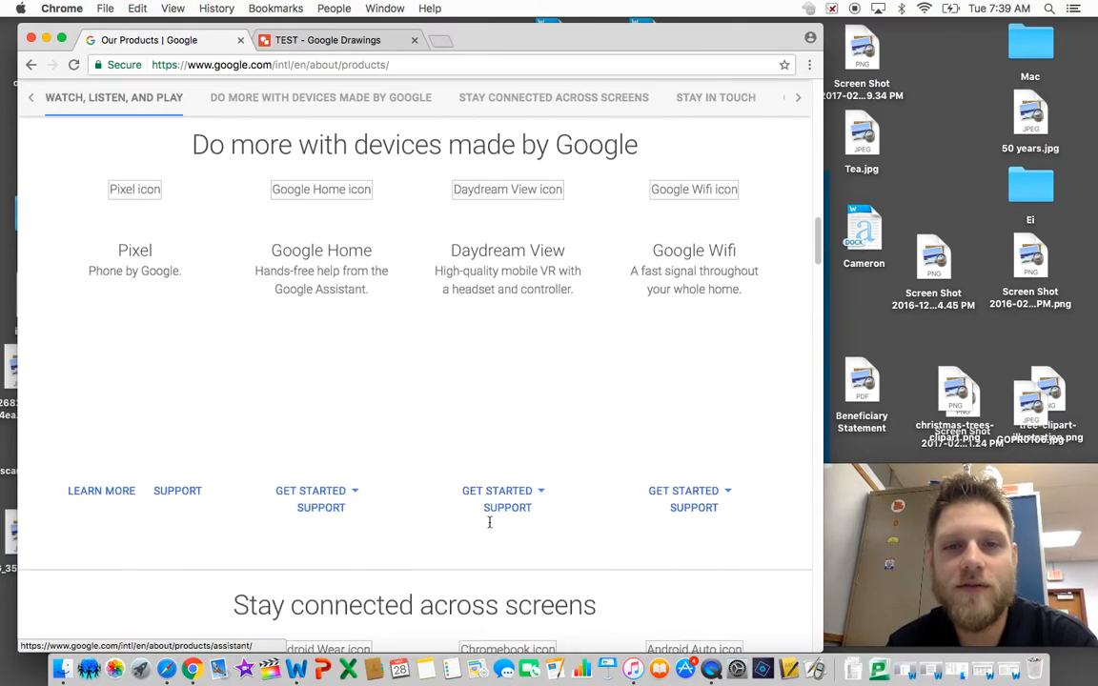
pyautogui.scroll(-15, 490, 526)
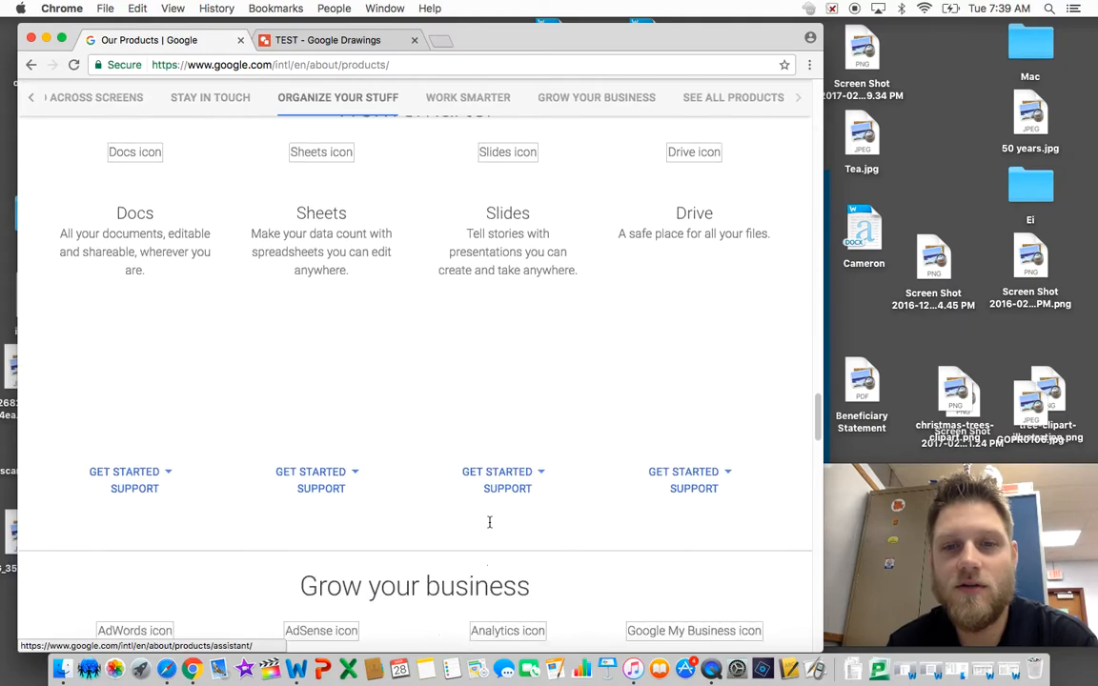
pyautogui.scroll(-12, 489, 525)
pyautogui.scroll(1, 490, 527)
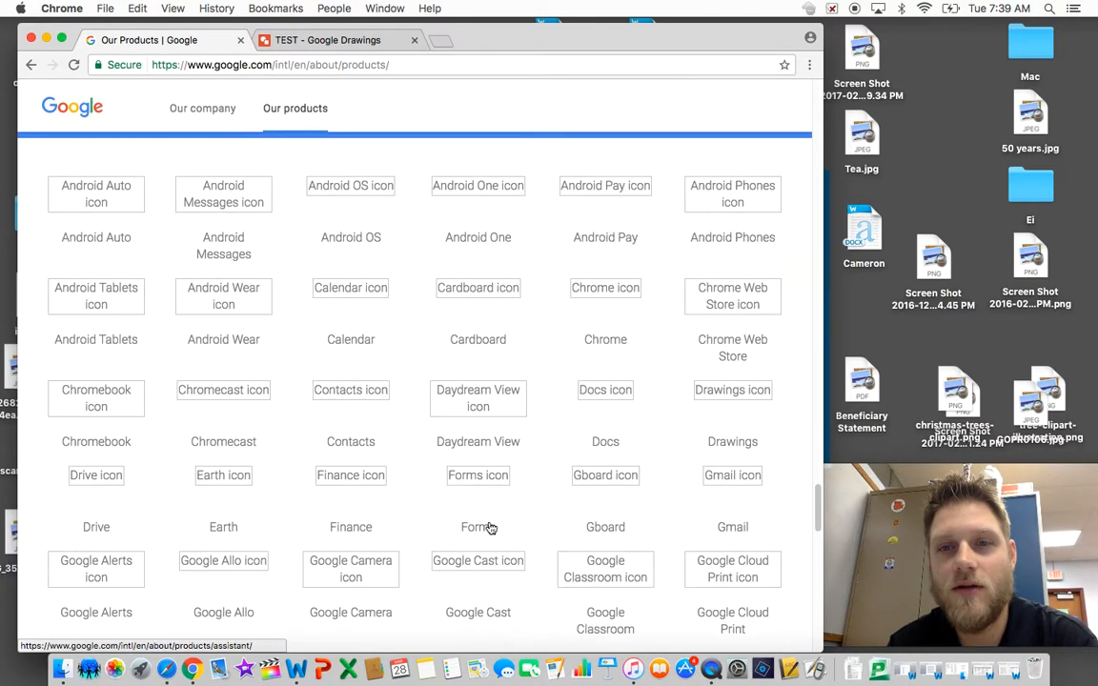
pyautogui.scroll(1, 490, 527)
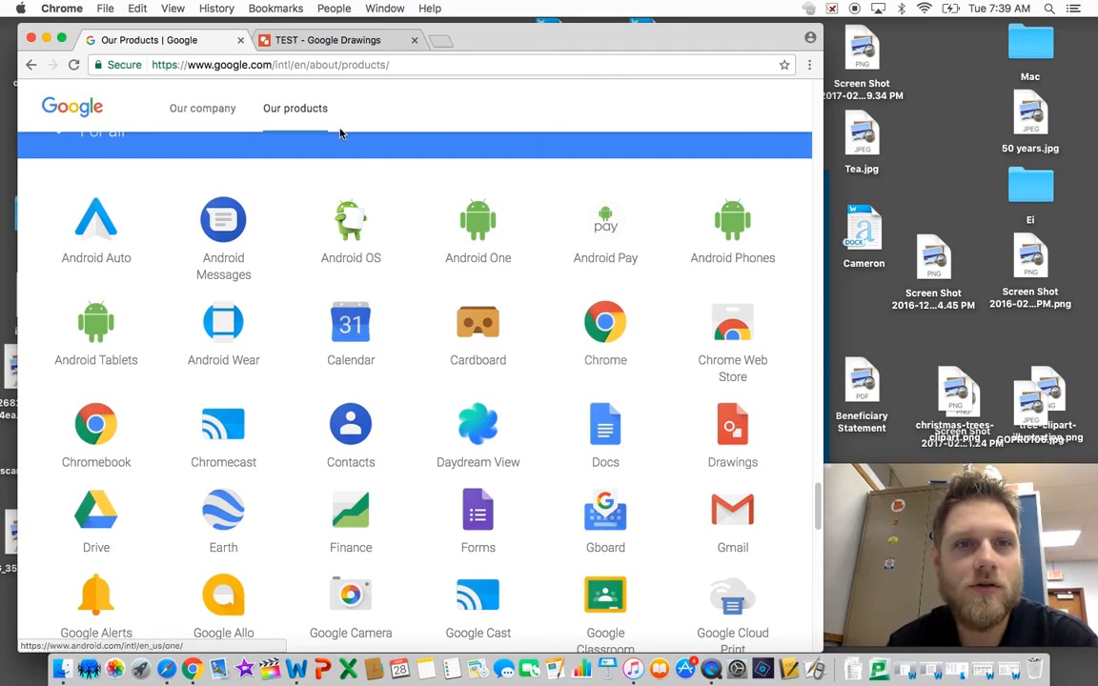
pyautogui.click(734, 431)
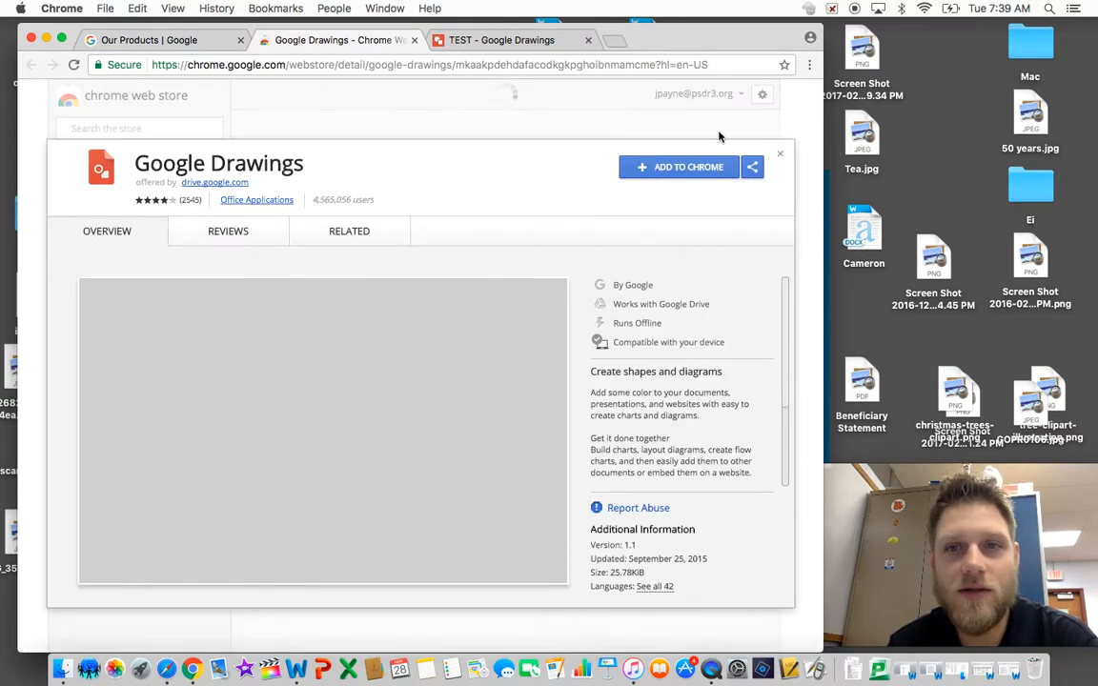
# Try to add Google Drawings to Chrome, and close its store listing.
pyautogui.click(680, 169)
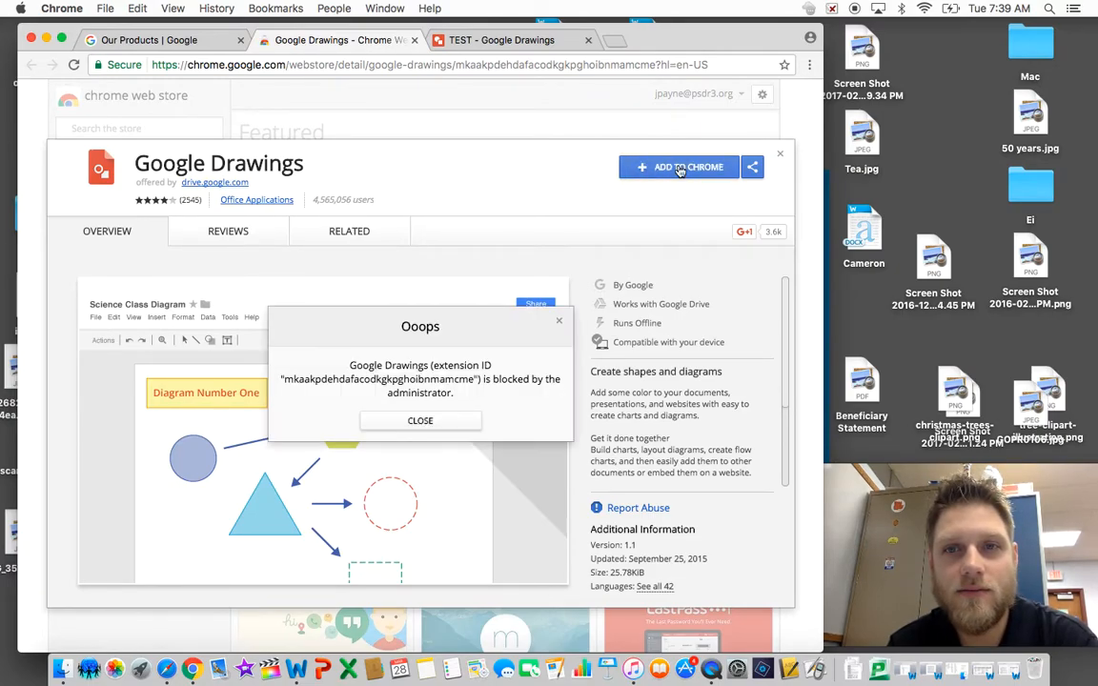
pyautogui.click(421, 420)
pyautogui.click(704, 139)
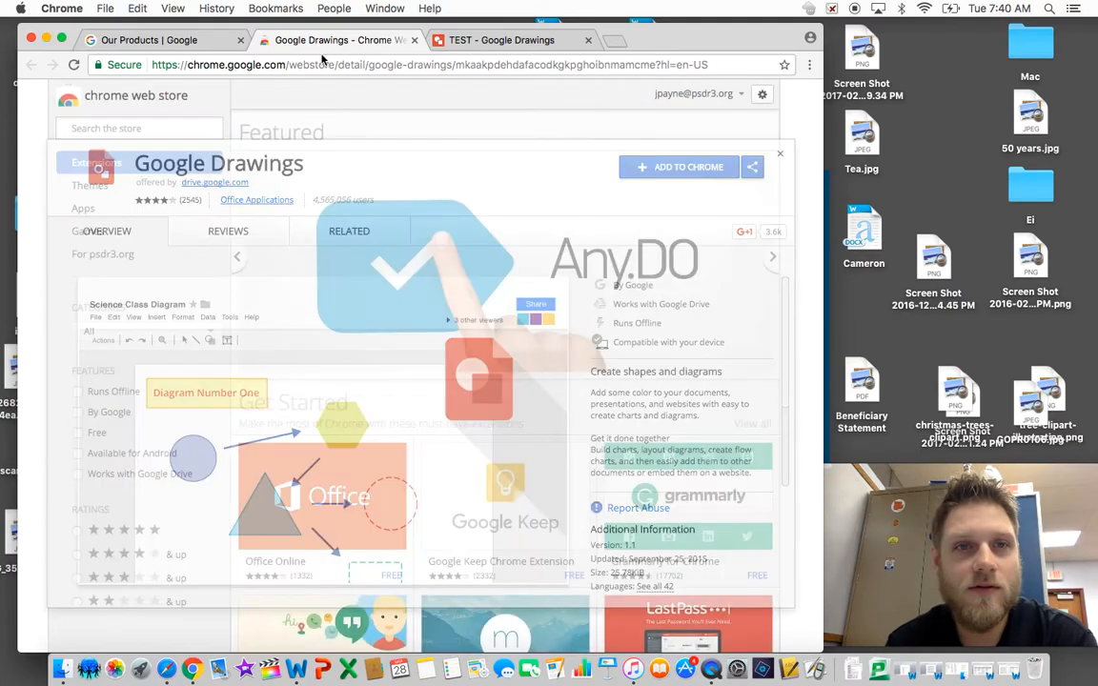
# Search the web for "google drawings" and open the result for creating a new drawing.
pyautogui.click(322, 63)
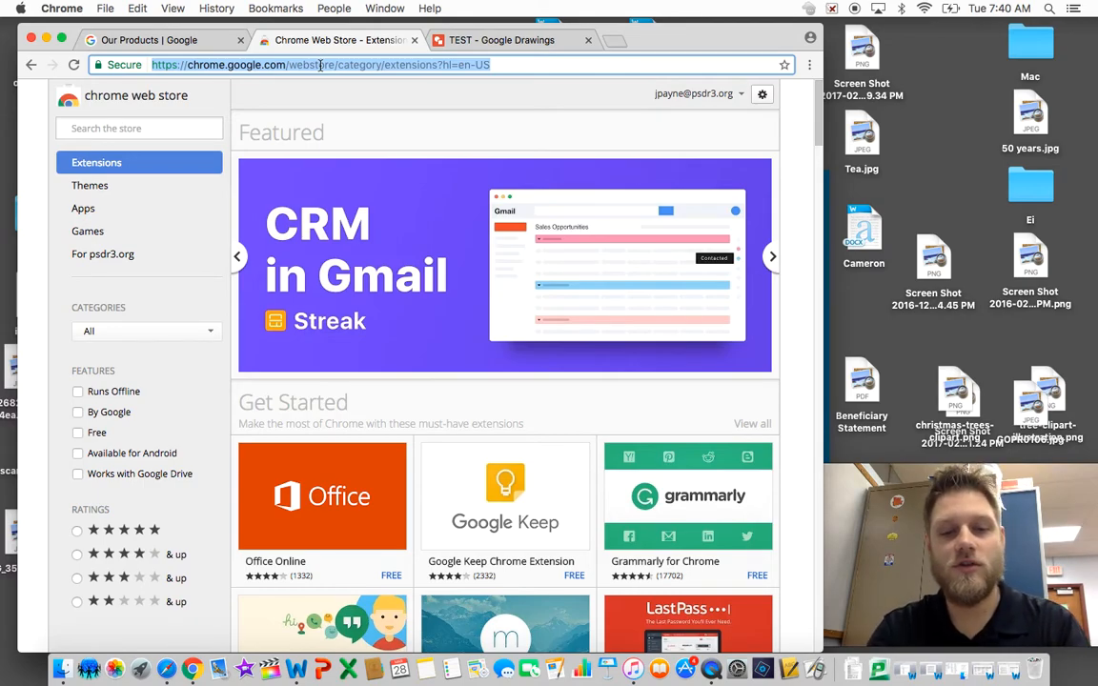
pyautogui.write('google d')
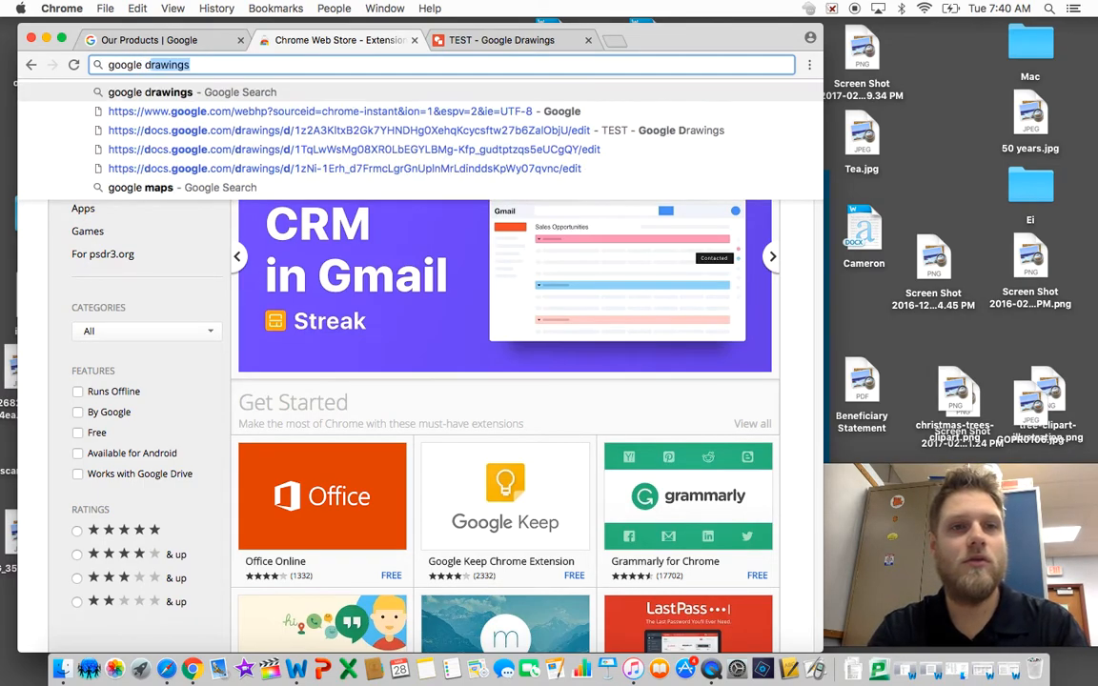
pyautogui.write('rawings')
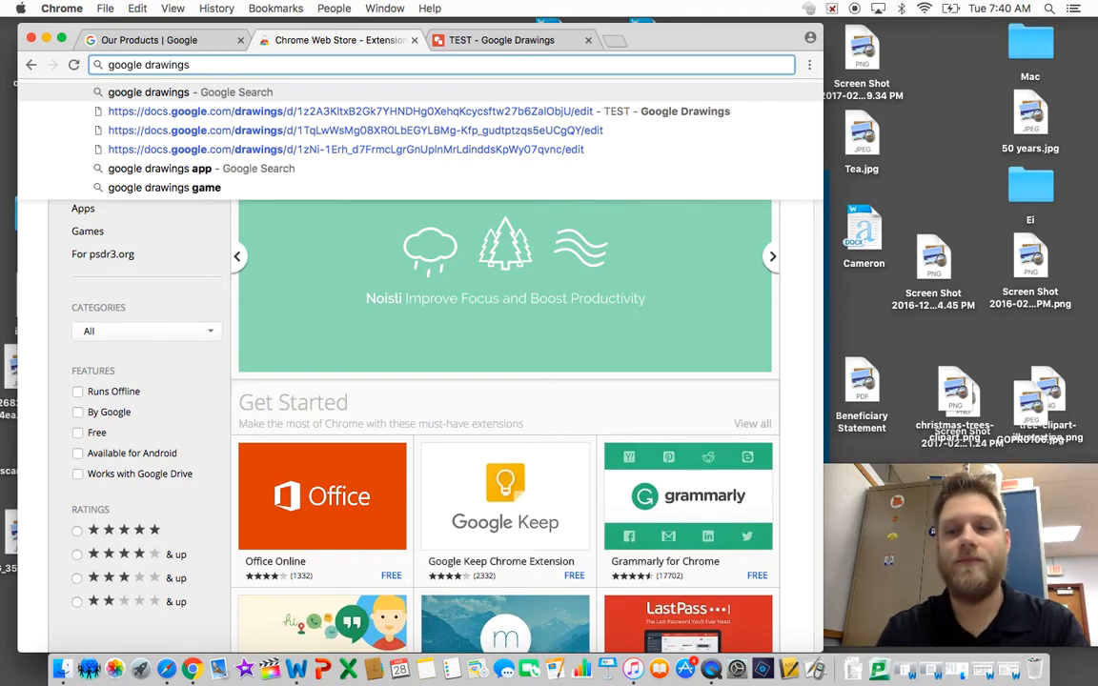
pyautogui.press('Return')
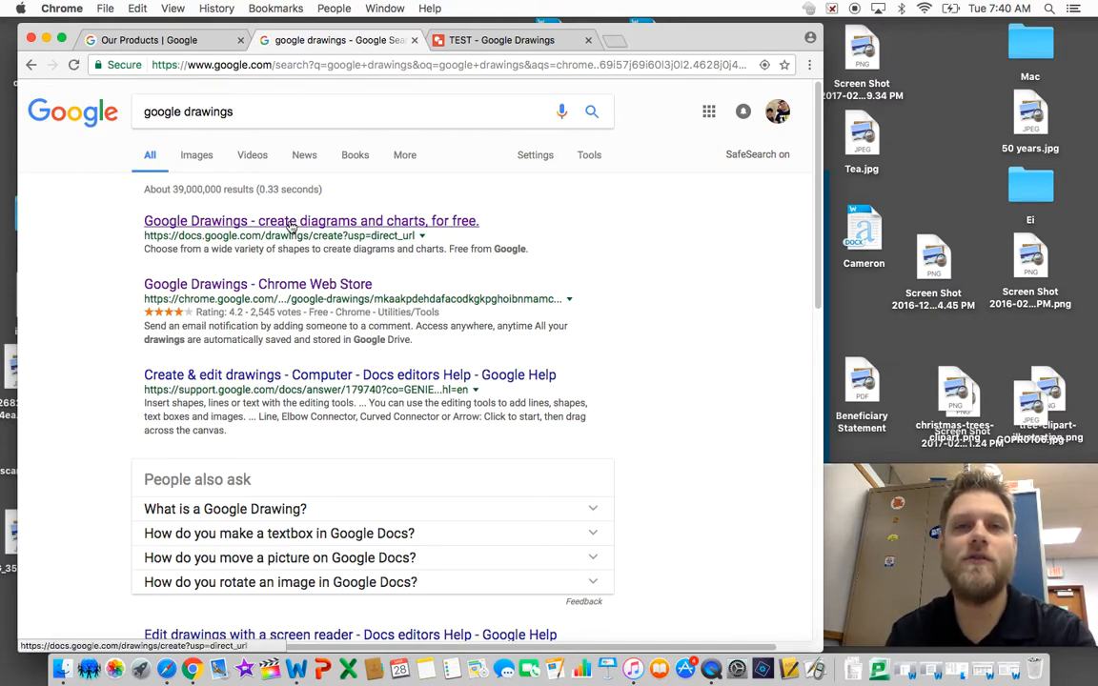
pyautogui.click(291, 222)
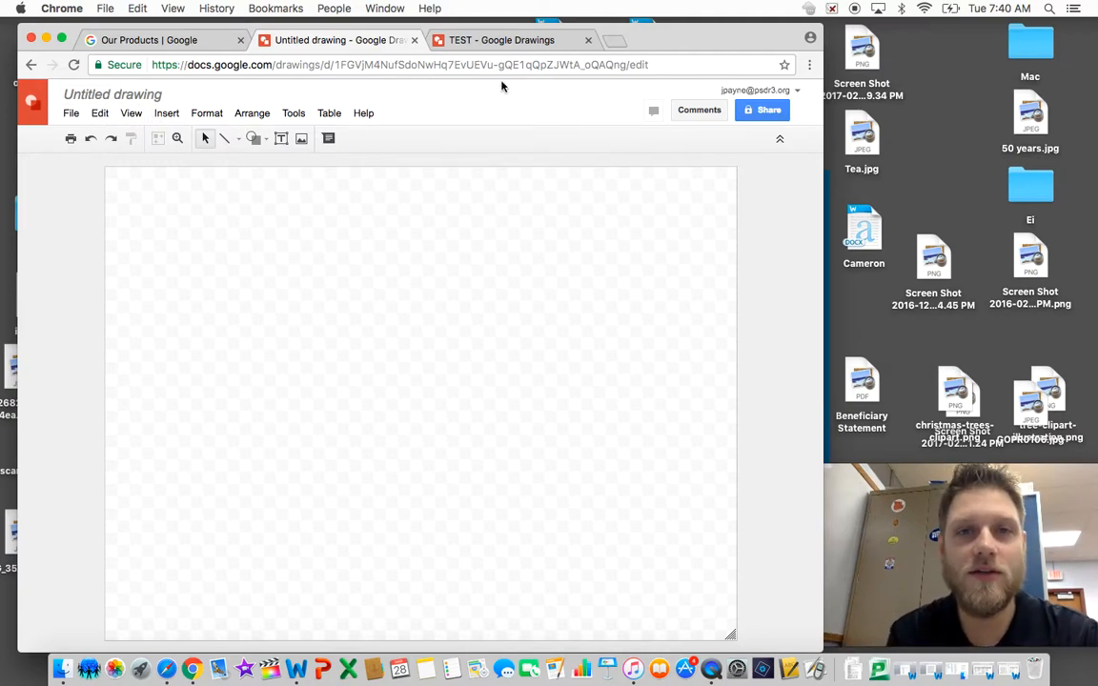
# In the TEST drawing, trace the grass area across the upper part of the baseball photo with a closed polyline.
pyautogui.click(487, 42)
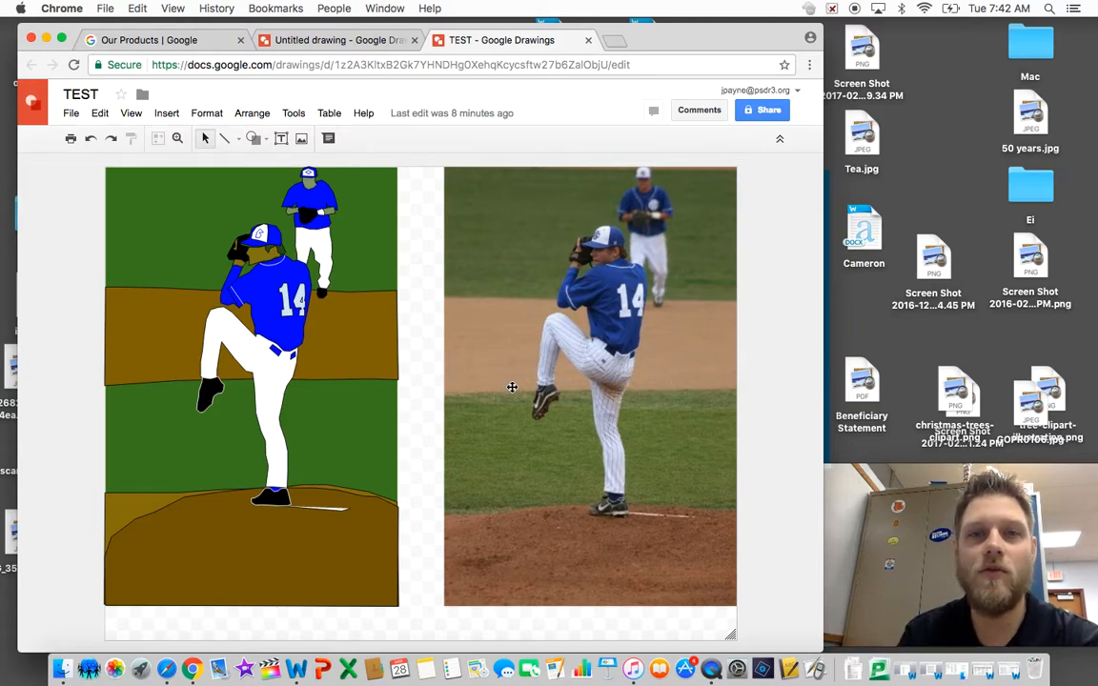
pyautogui.click(473, 290)
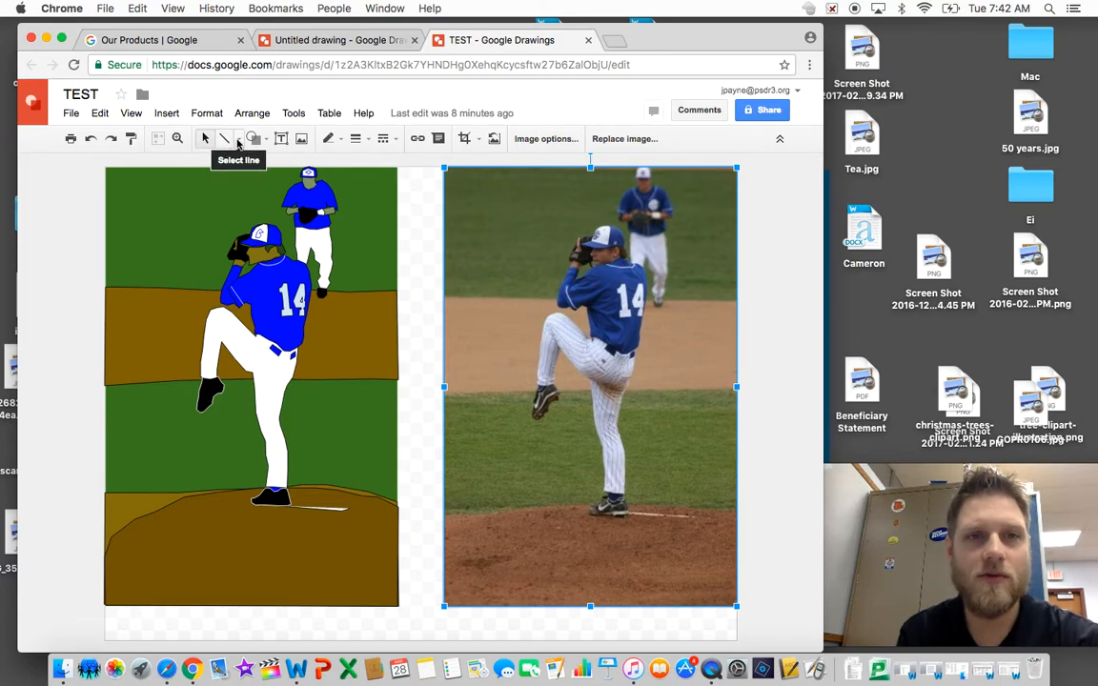
pyautogui.click(238, 139)
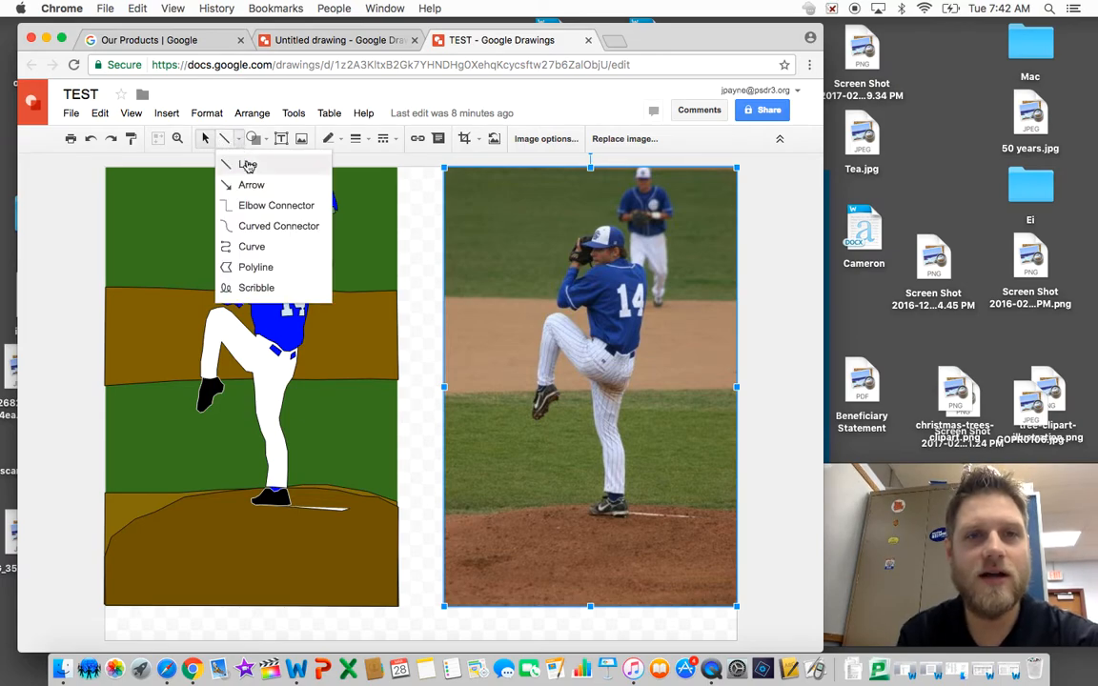
pyautogui.click(263, 271)
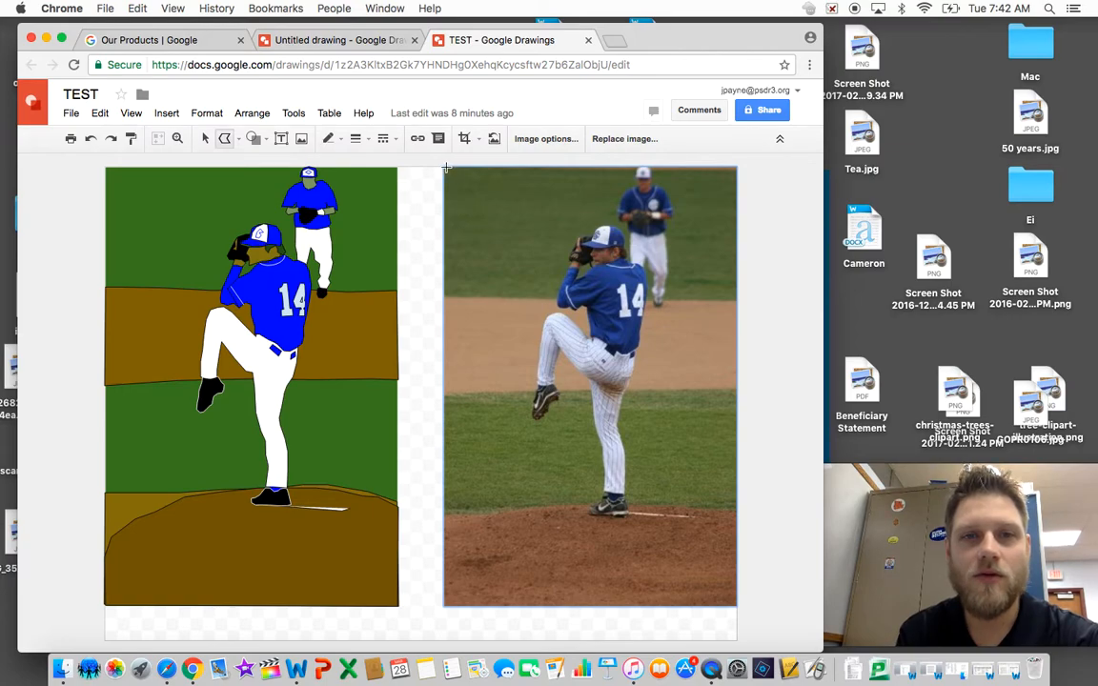
pyautogui.click(445, 296)
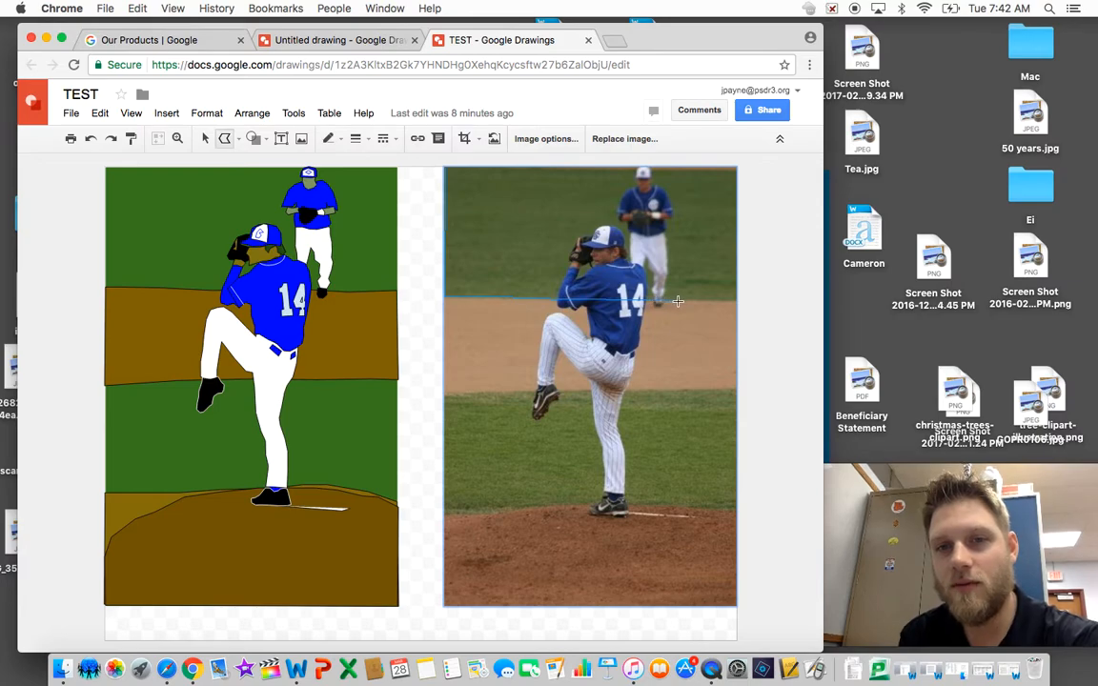
pyautogui.click(737, 301)
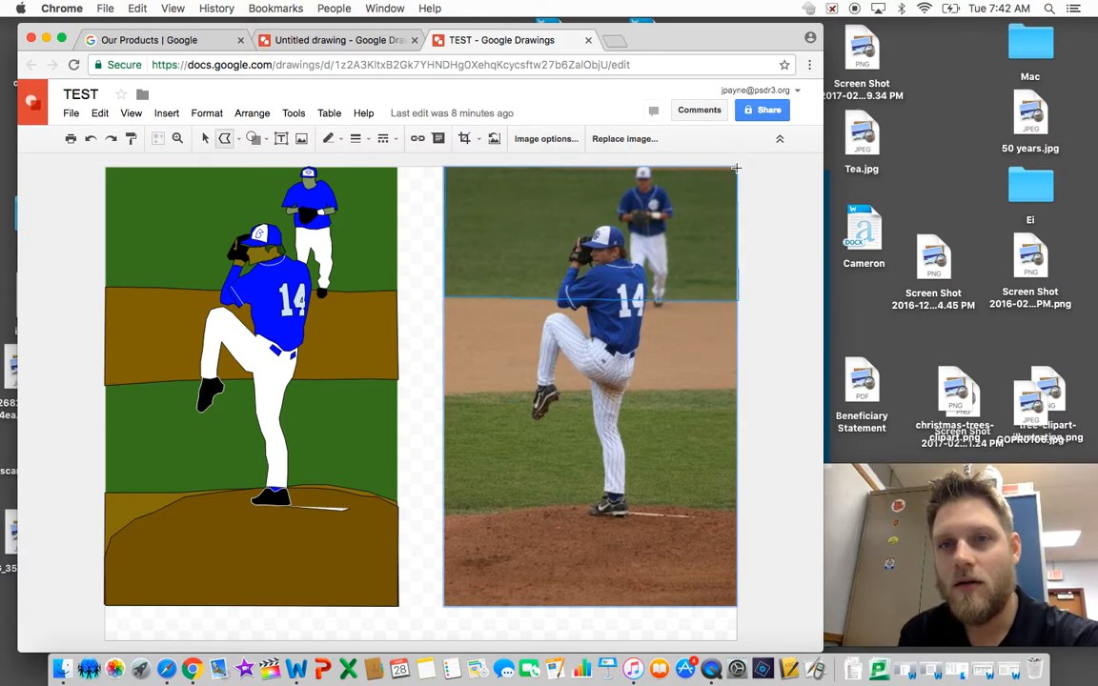
pyautogui.click(737, 168)
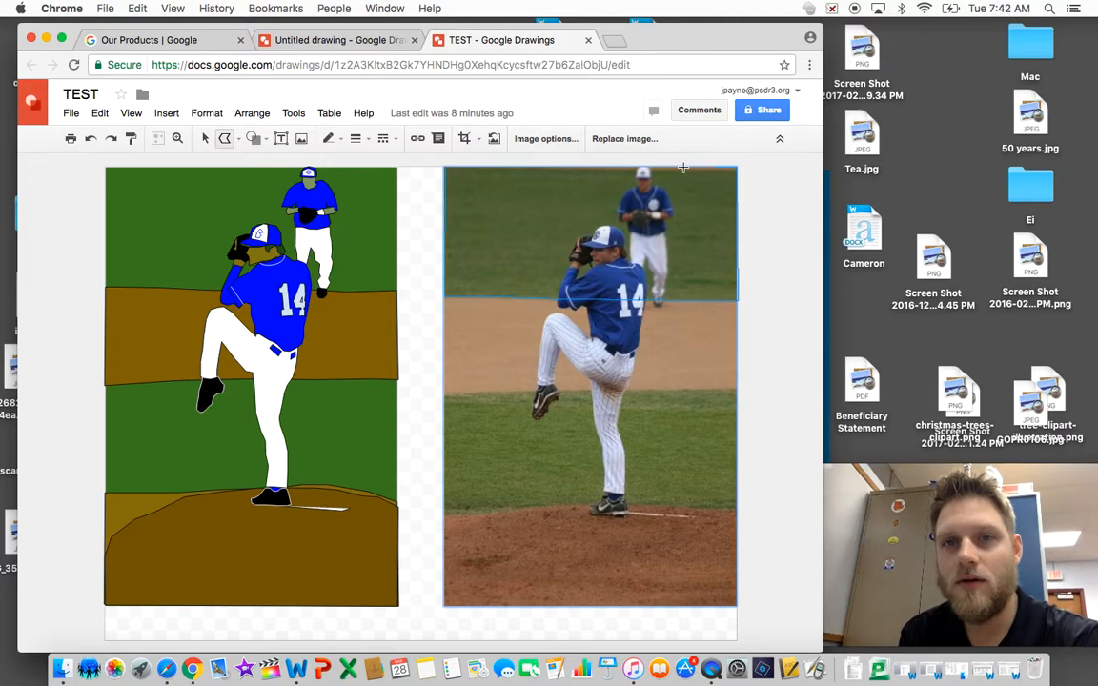
pyautogui.click(445, 168)
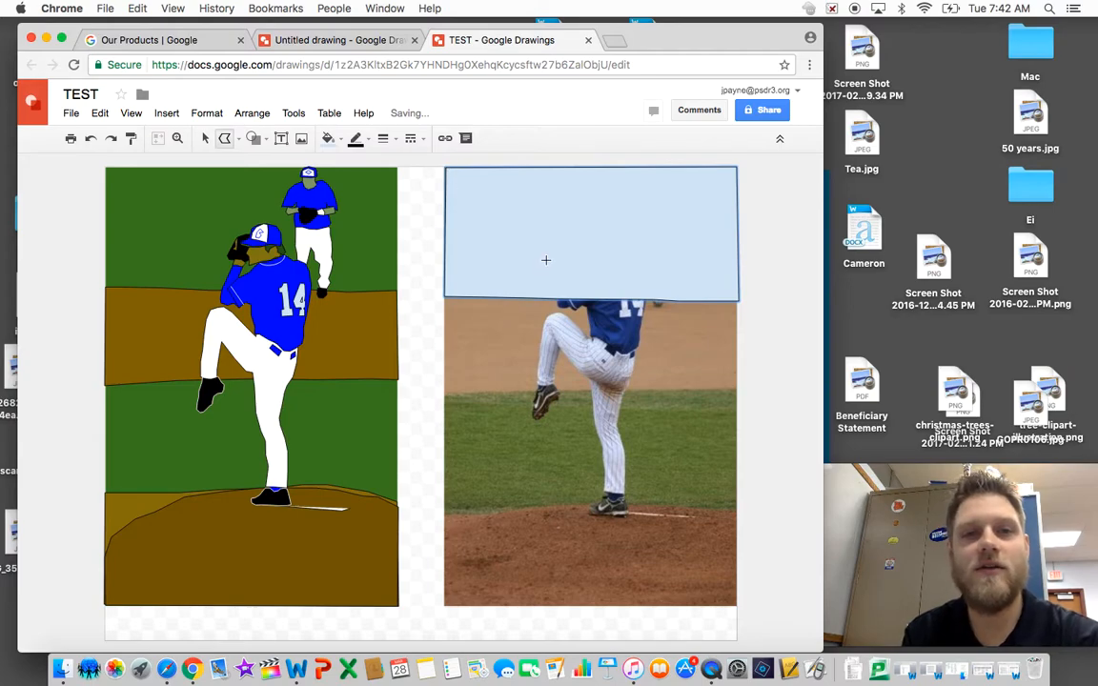
# Move the traced shape from the photo onto the matching upper grass area of the cartoon version.
pyautogui.click(205, 140)
pyautogui.click(610, 267)
pyautogui.moveTo(591, 228); pyautogui.dragTo(254, 230)
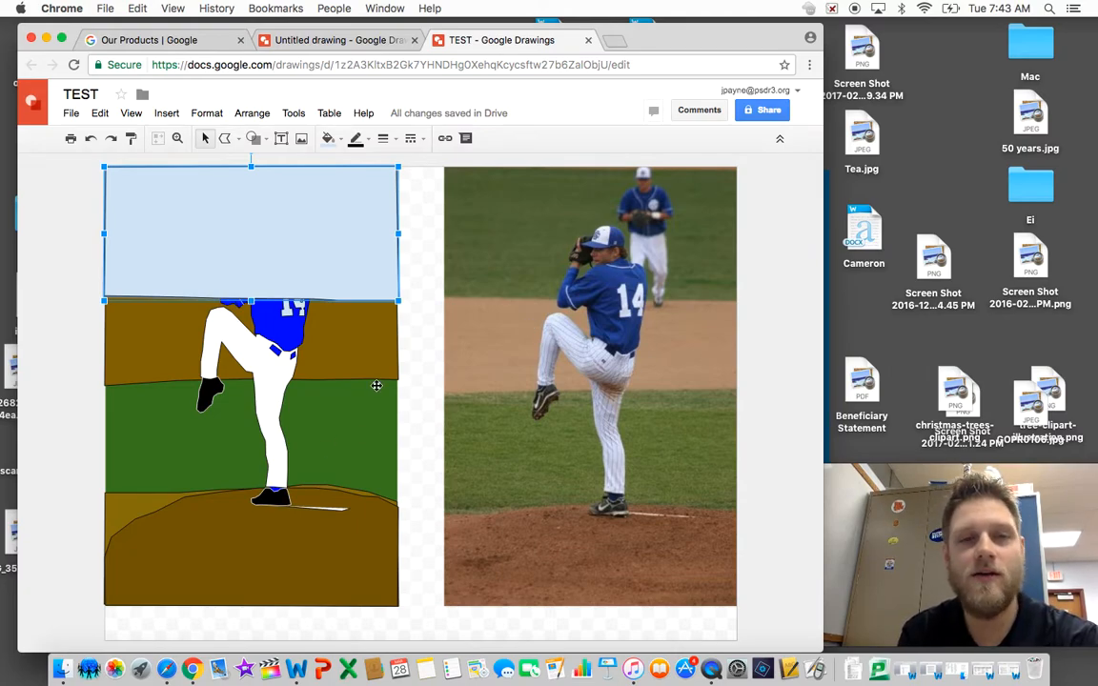
# Fill the traced shape with a solid dark brown that matches the cartoon's infield dirt.
pyautogui.click(342, 139)
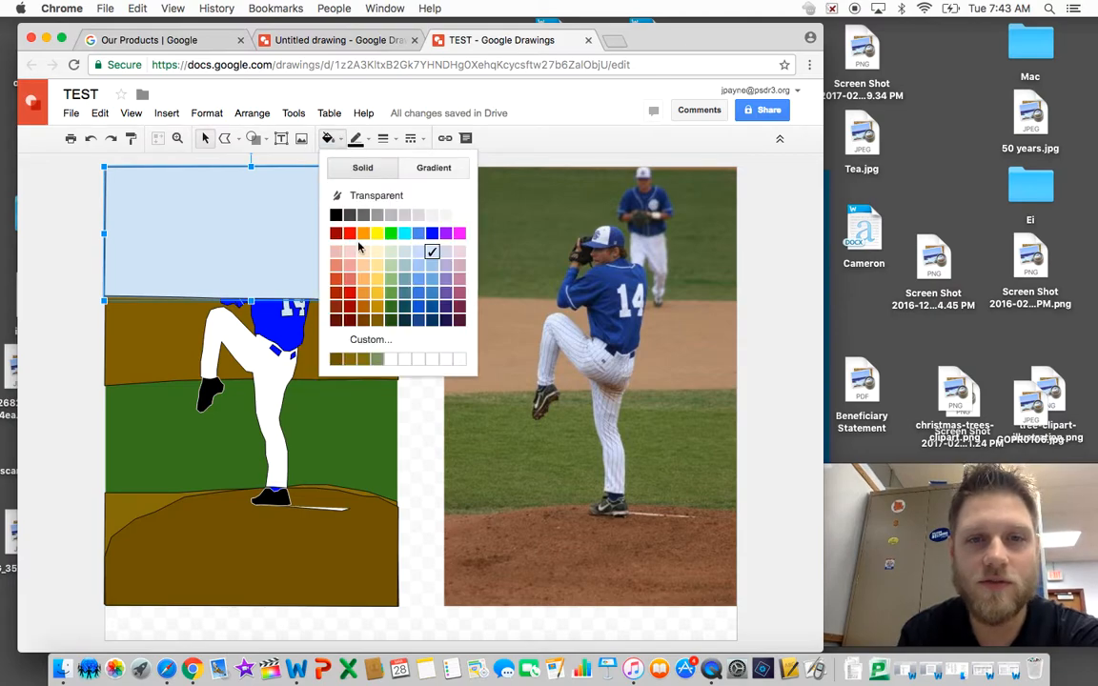
pyautogui.click(364, 308)
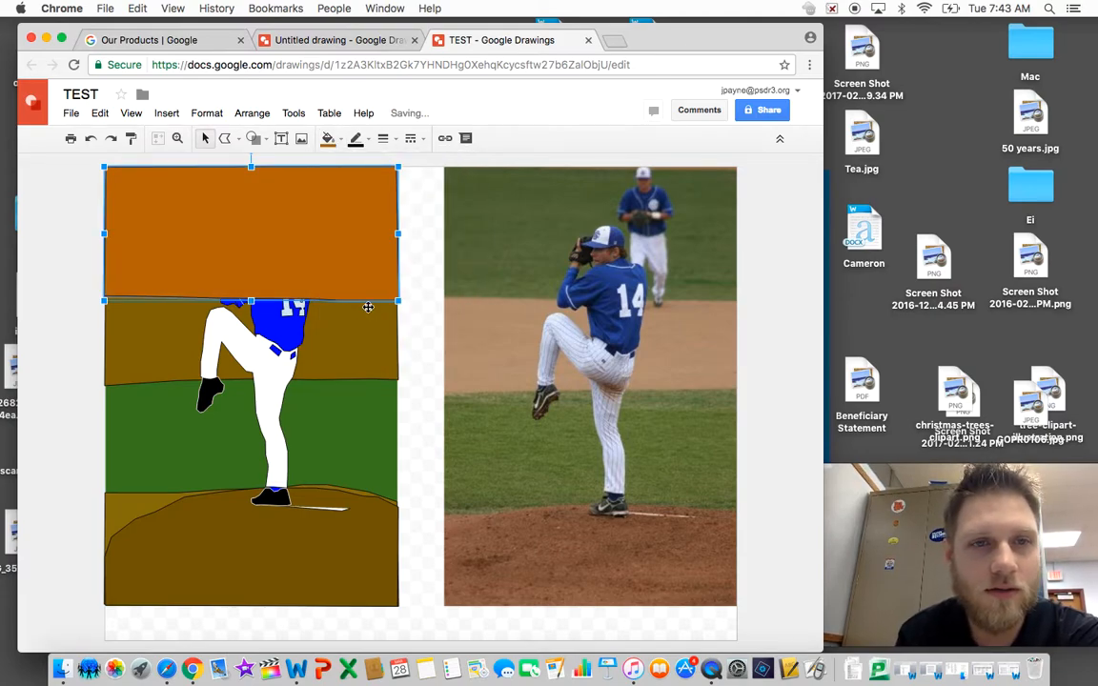
pyautogui.click(341, 140)
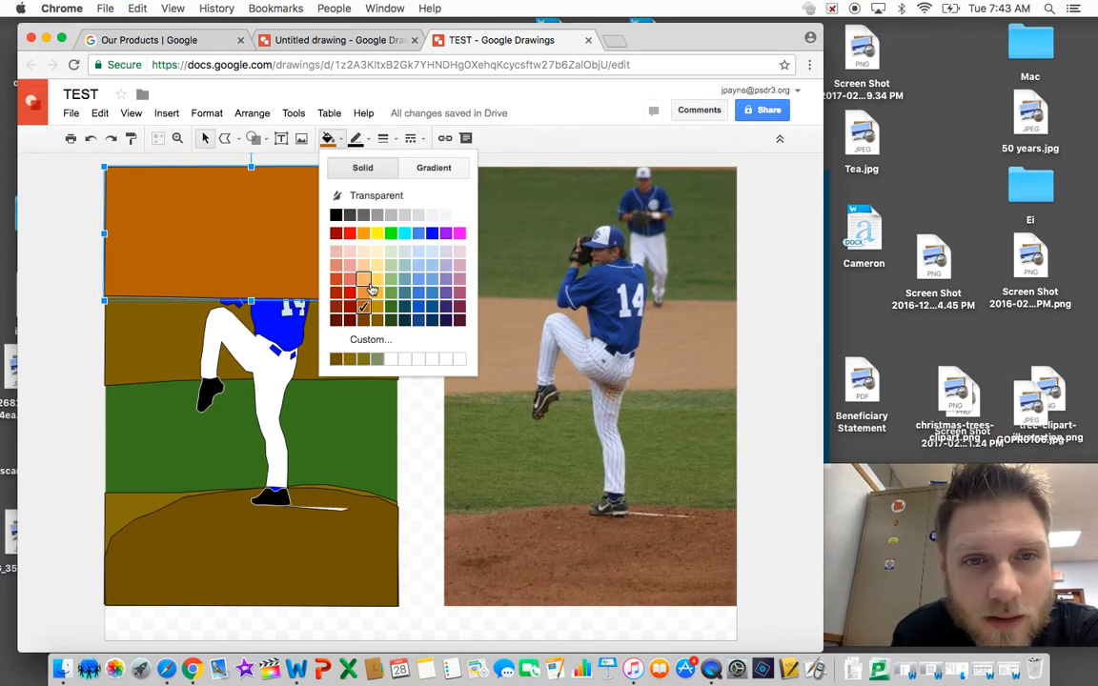
pyautogui.click(379, 321)
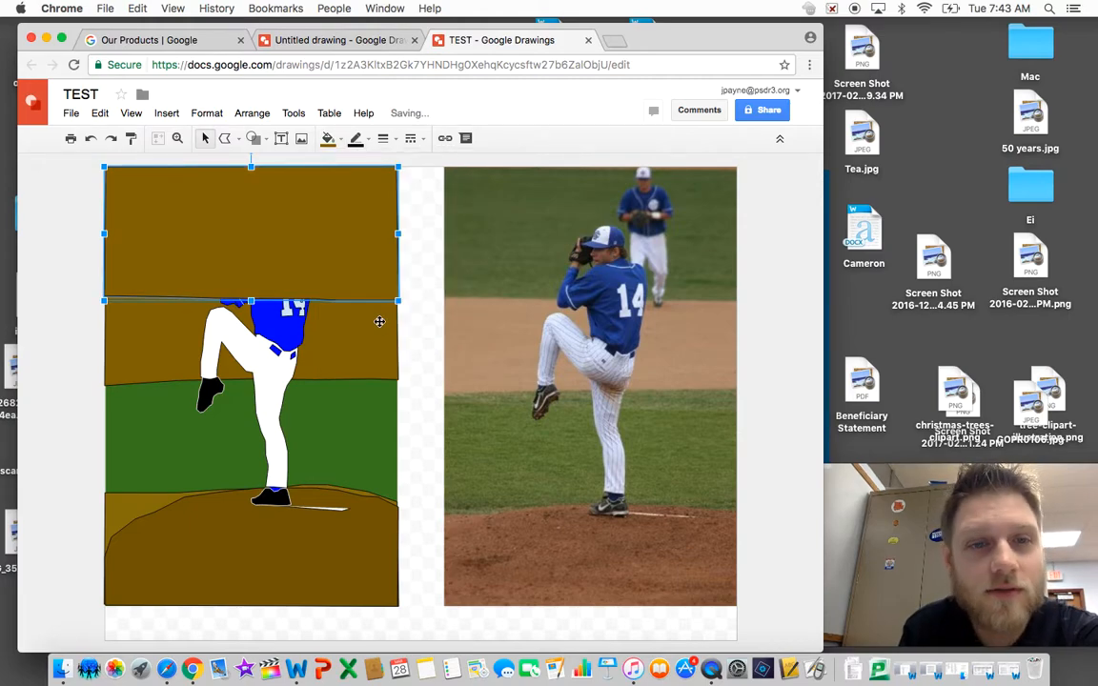
# Move the brown traced shape down over the cartoon's infield dirt, uncovering the players' upper bodies.
pyautogui.click(374, 329)
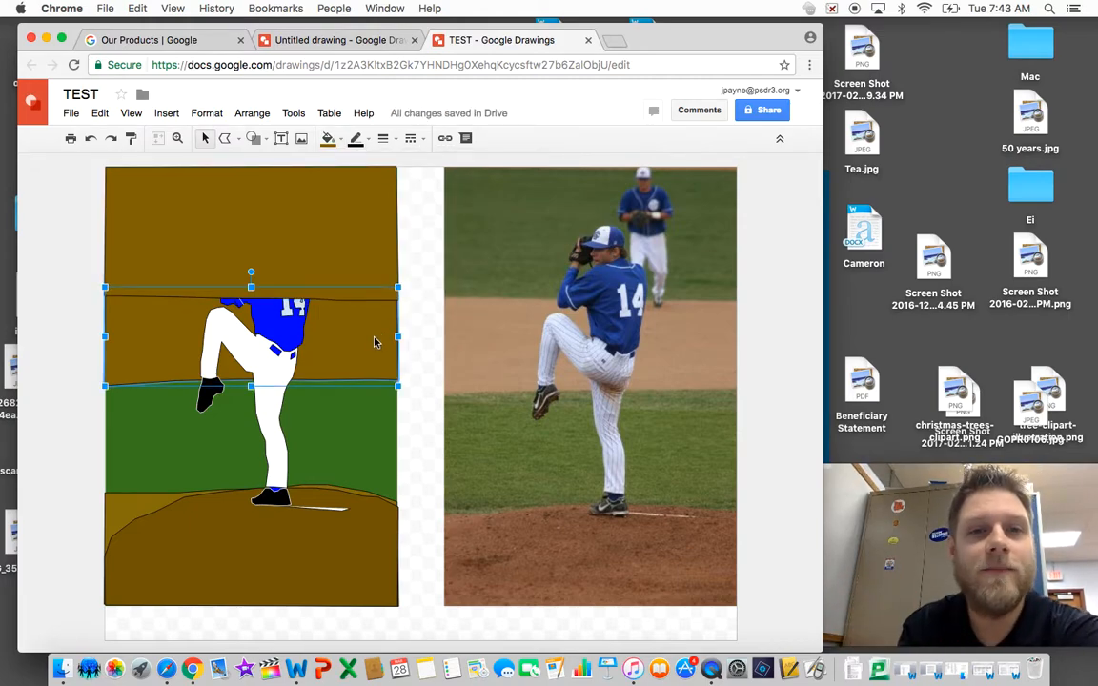
pyautogui.click(326, 239)
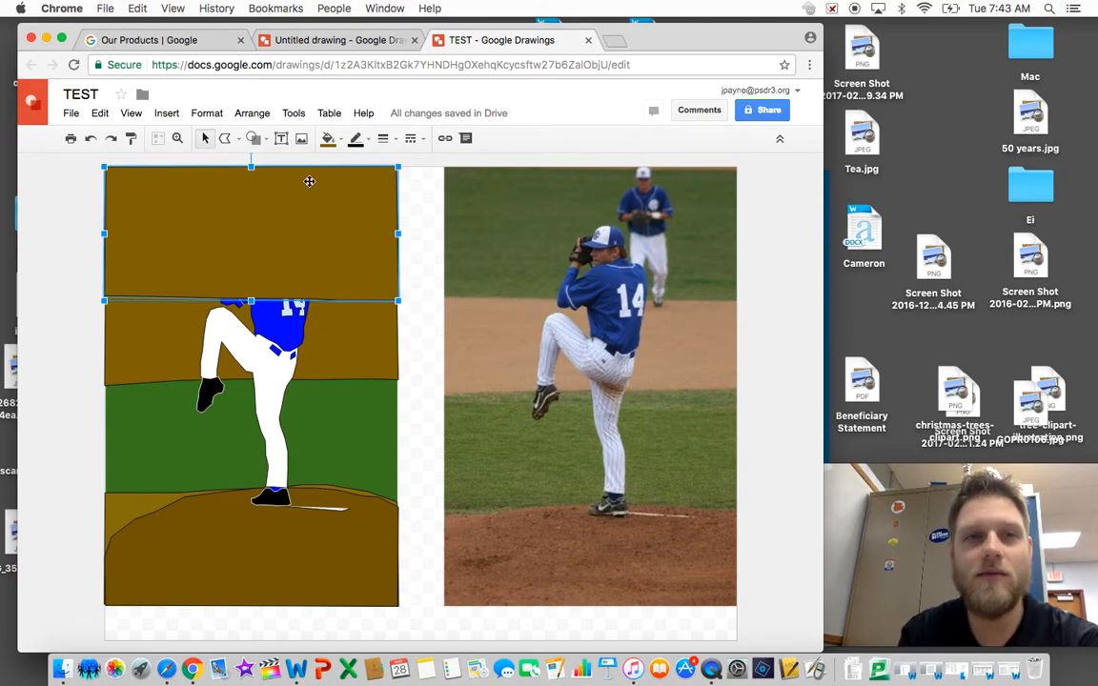
pyautogui.click(226, 138)
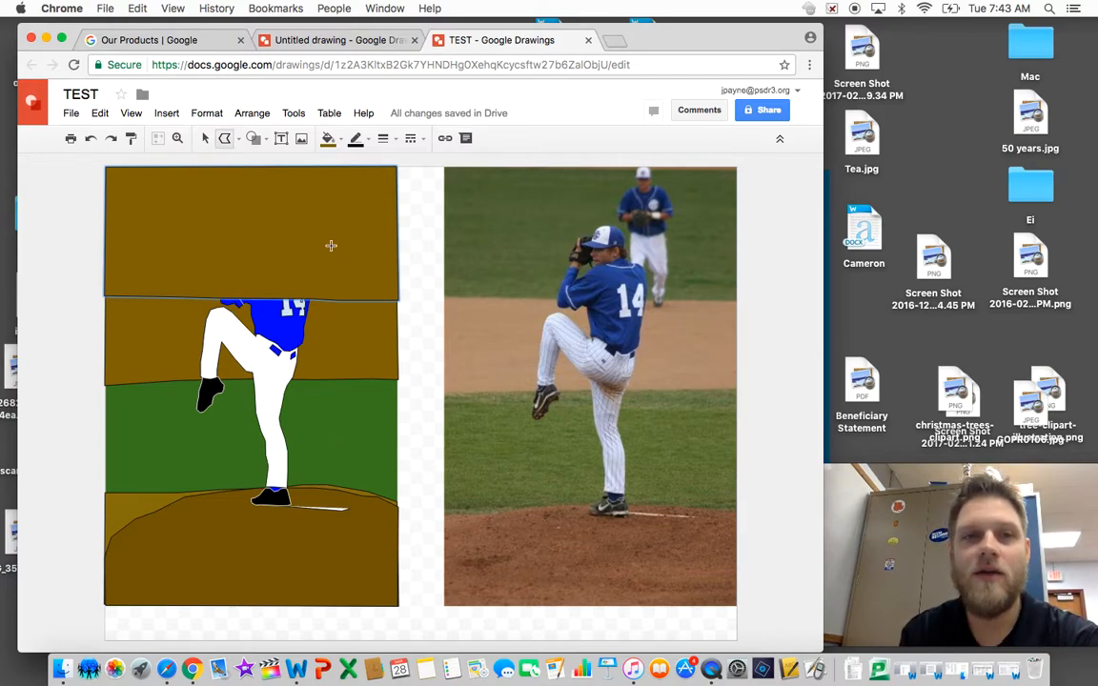
pyautogui.click(206, 140)
pyautogui.moveTo(334, 245); pyautogui.dragTo(341, 354)
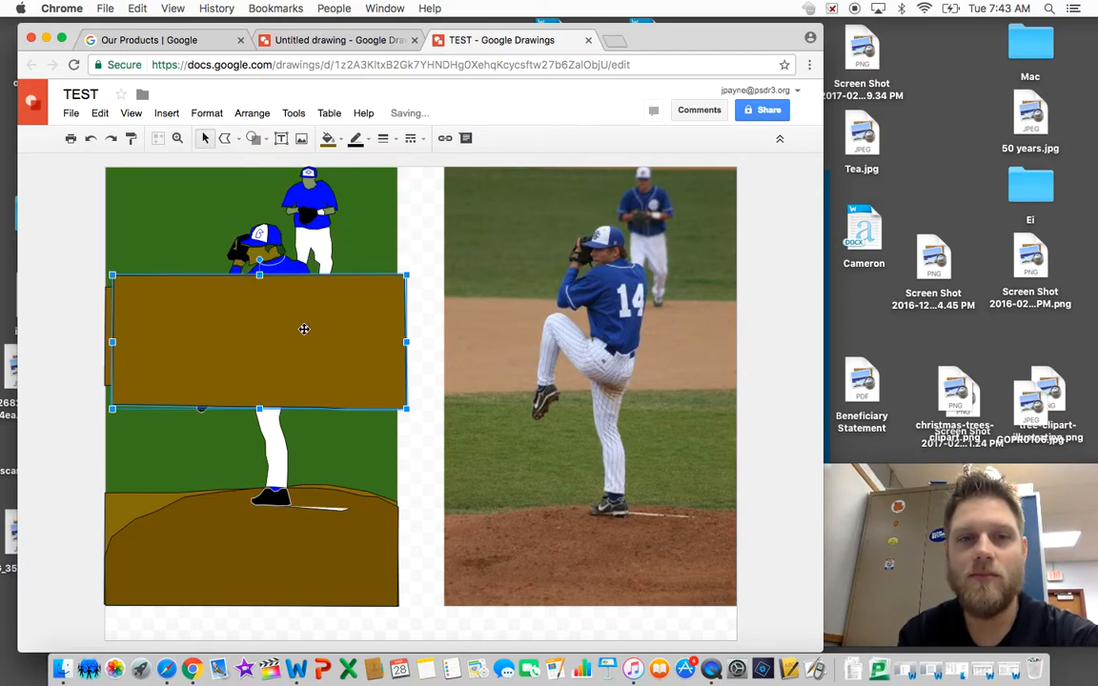
# Send the brown traced shape backward and fully to the back, behind the cartoon's players and field shapes.
pyautogui.rightClick(303, 331)
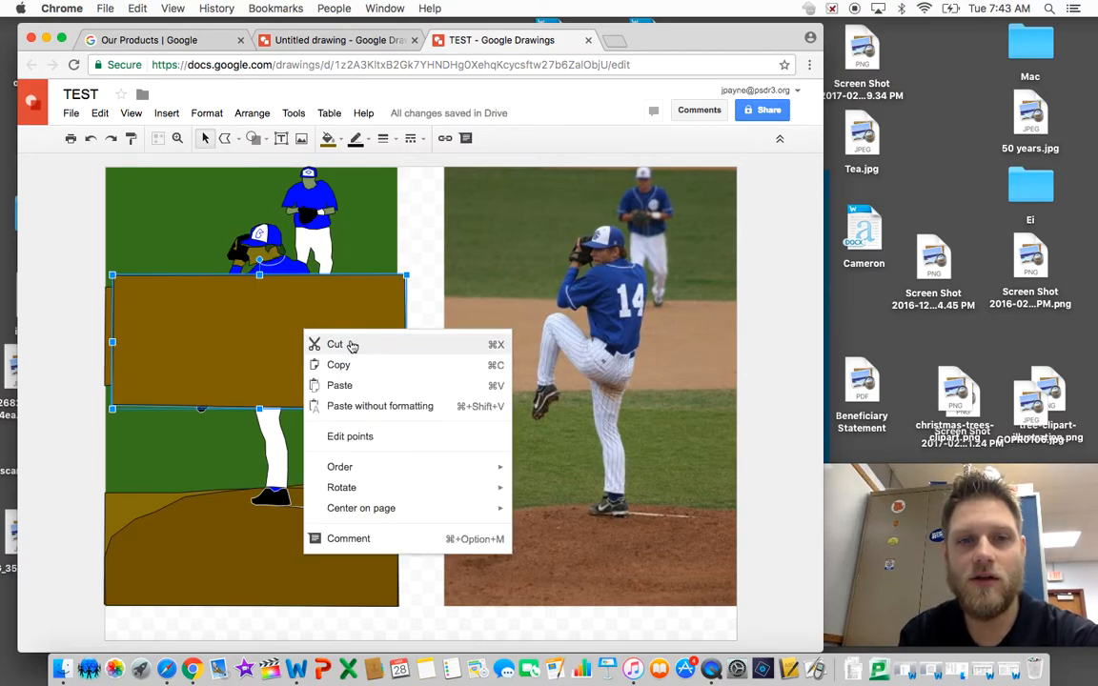
pyautogui.moveTo(345, 467)
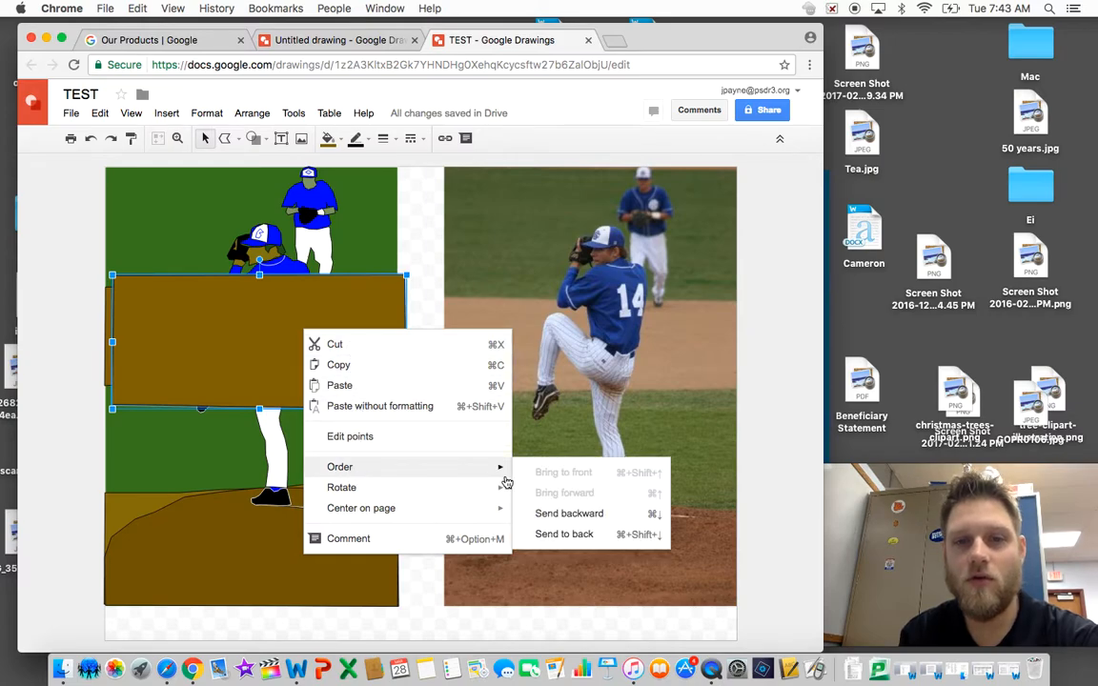
pyautogui.click(564, 515)
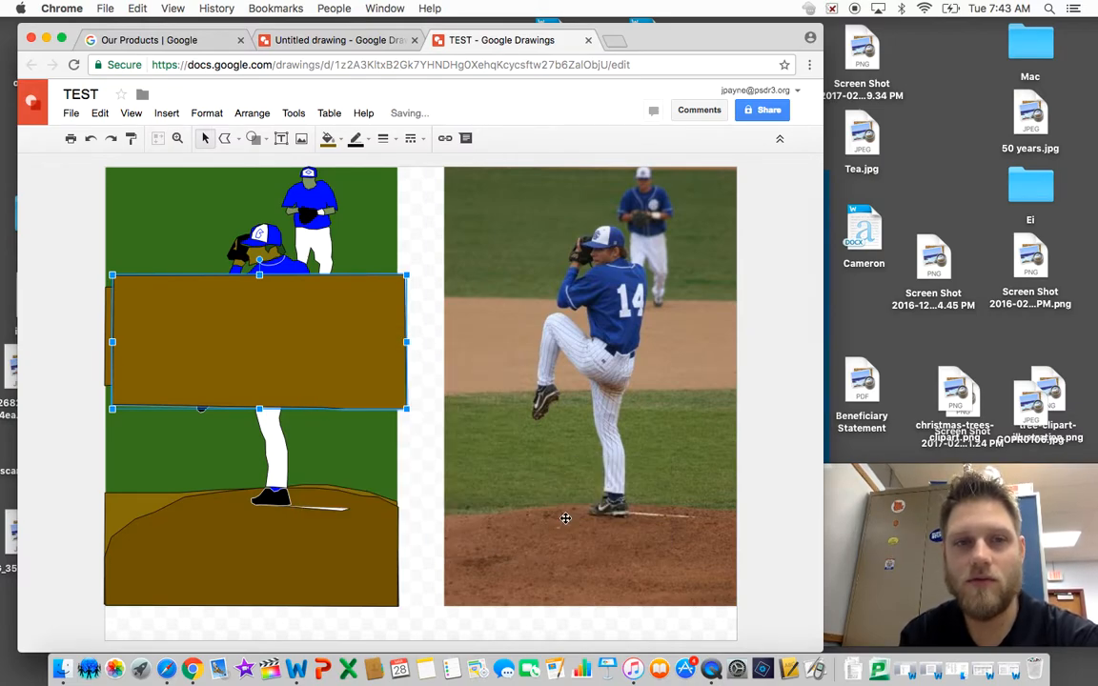
pyautogui.rightClick(314, 312)
pyautogui.moveTo(389, 449)
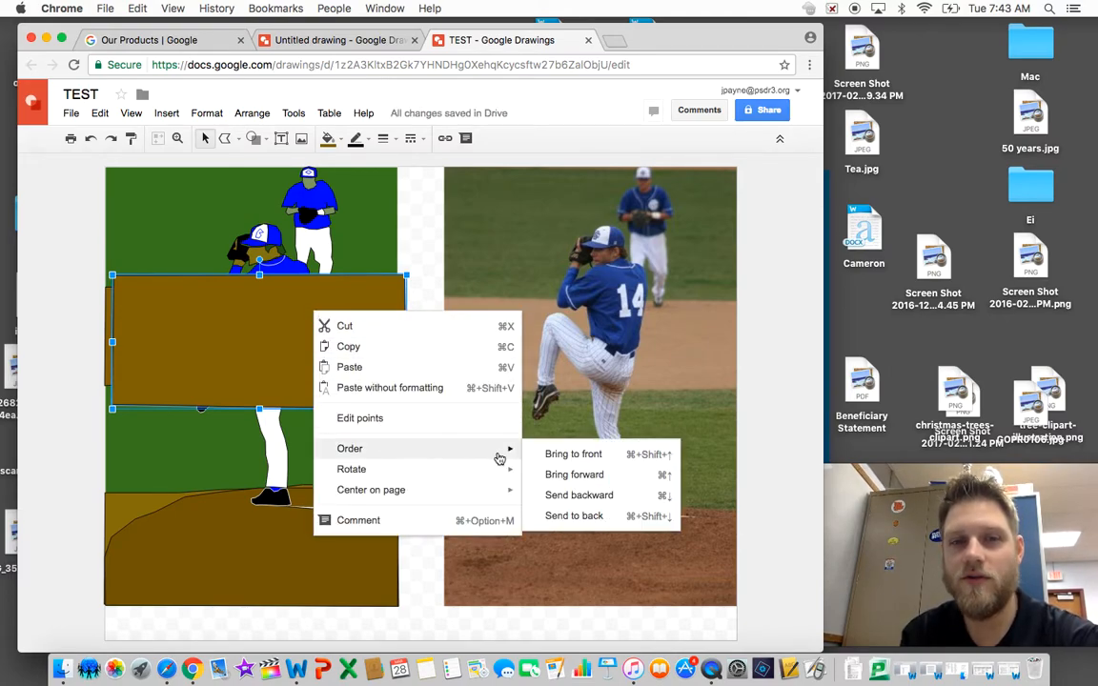
pyautogui.click(567, 516)
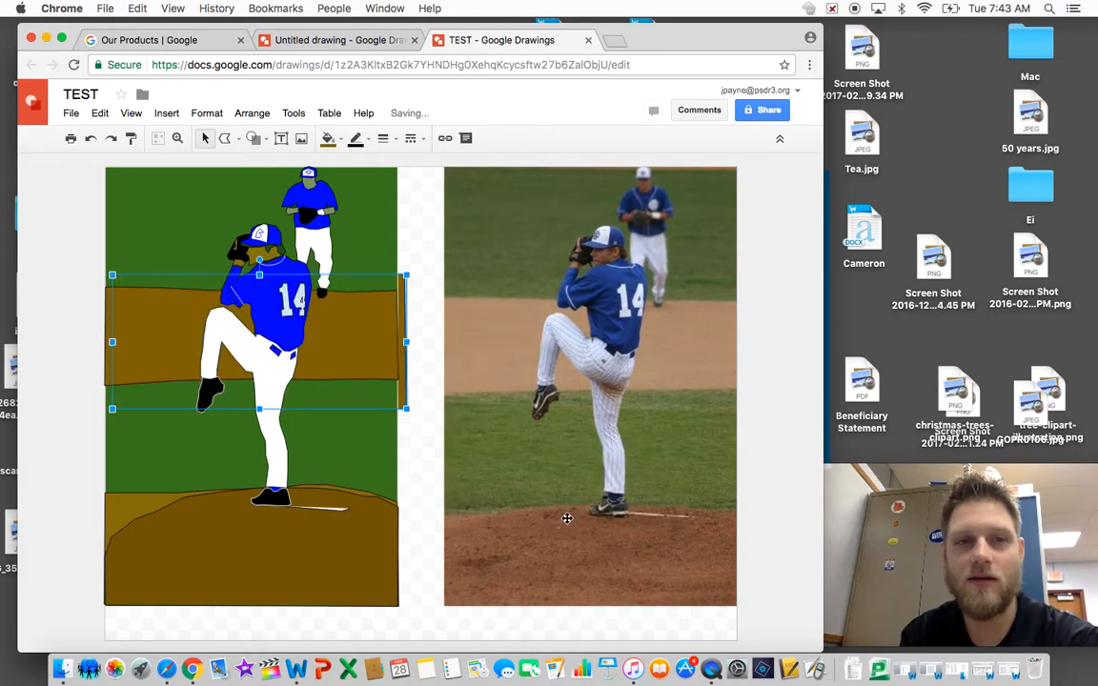
# Move the traced brown shape behind the cartoon up towards the photo and delete it, leaving the cartoon's original infield dirt in place.
pyautogui.moveTo(401, 301)
pyautogui.mouseDown()
pyautogui.moveTo(416, 262)
pyautogui.moveTo(421, 292)
pyautogui.mouseUp()
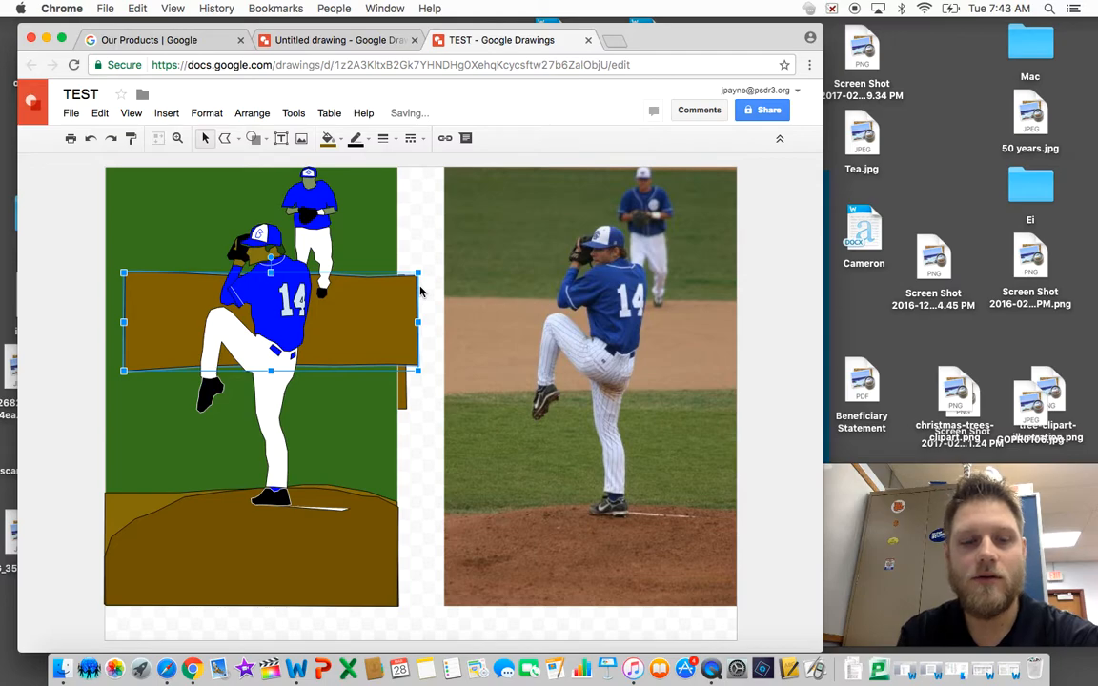
pyautogui.press('super+z')
pyautogui.click(407, 343)
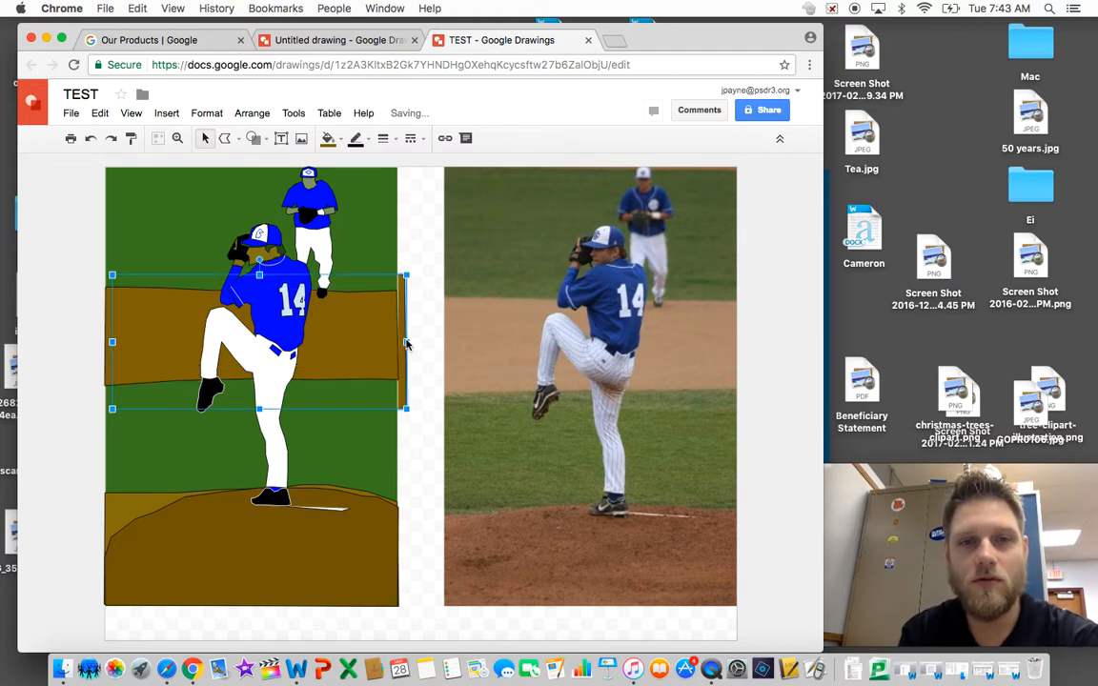
pyautogui.moveTo(368, 307); pyautogui.dragTo(439, 260)
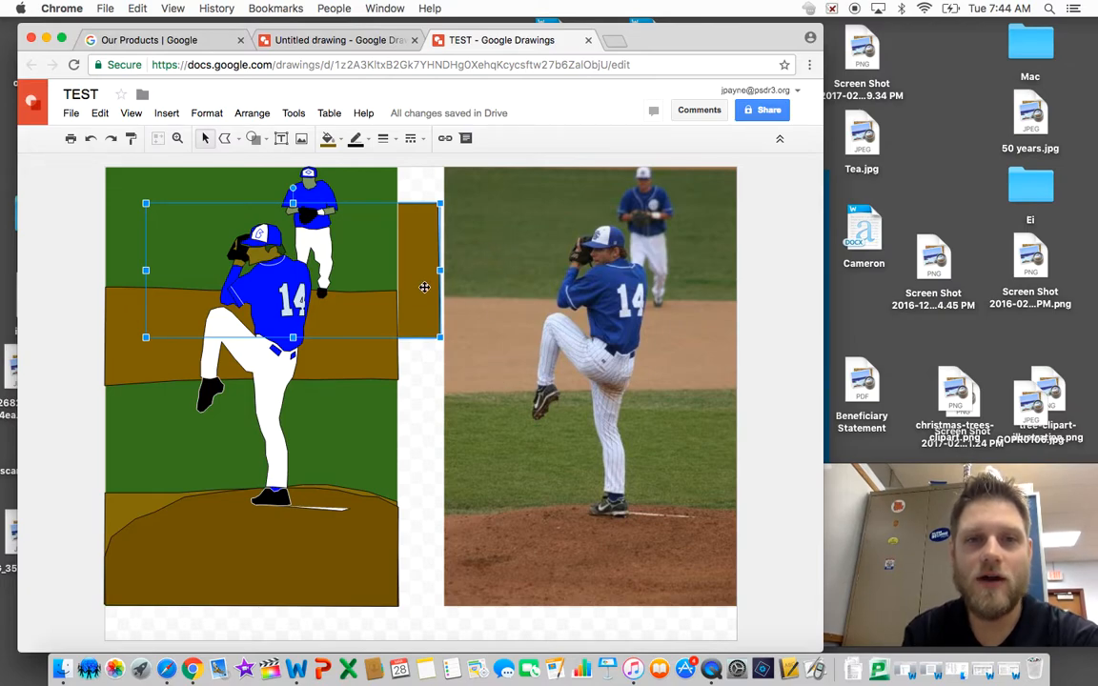
pyautogui.press('Delete')
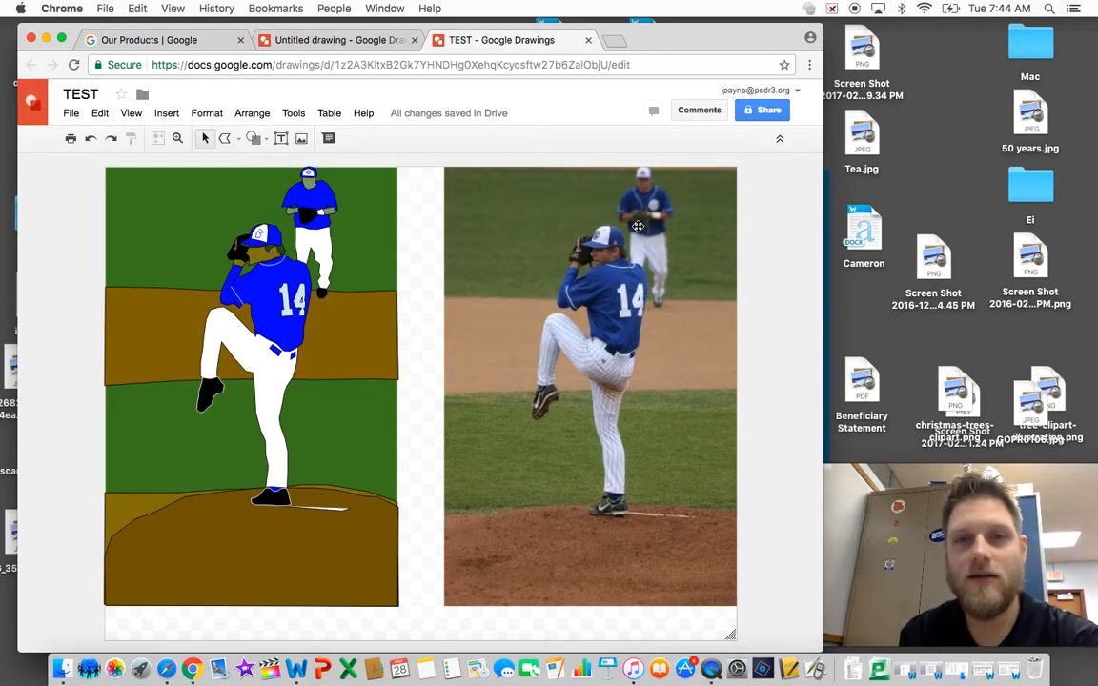
# Try to trace the outer leg edge of the background player's white pants in the photo with a polyline.
pyautogui.click(225, 138)
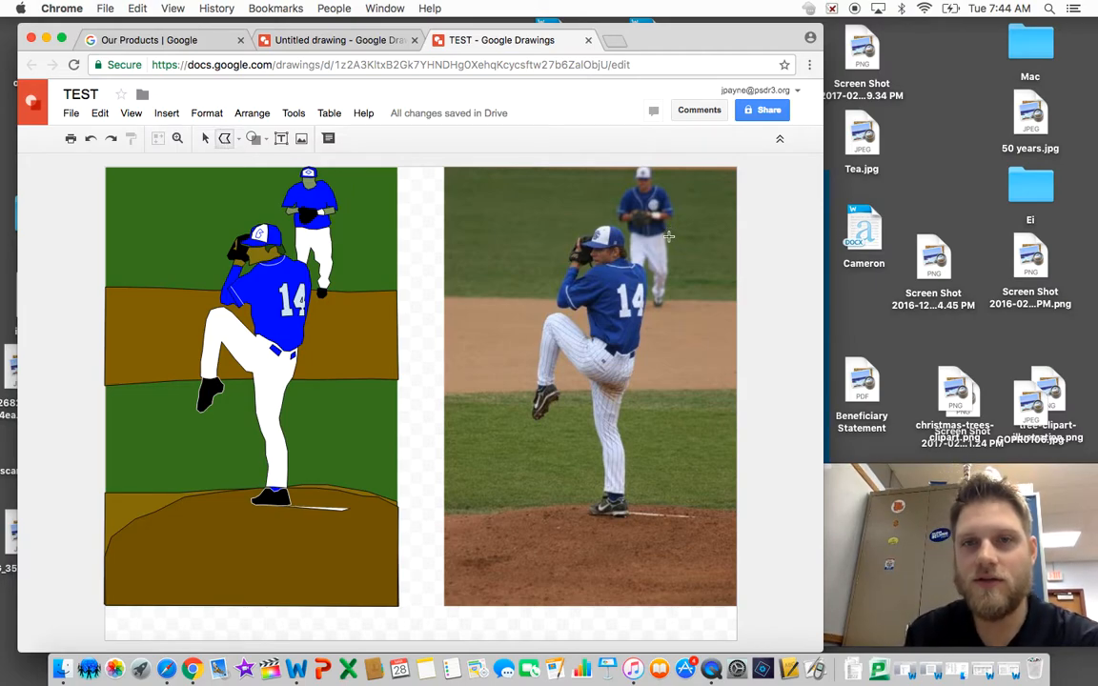
pyautogui.scroll(5, 657, 253)
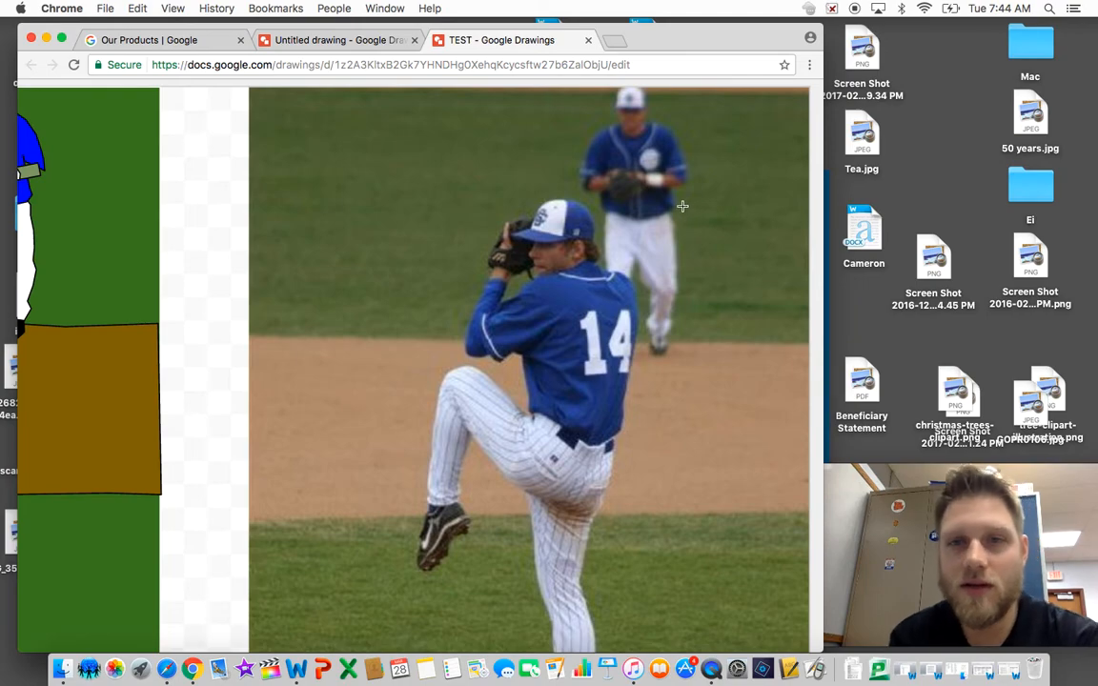
pyautogui.moveTo(669, 210); pyautogui.dragTo(677, 296)
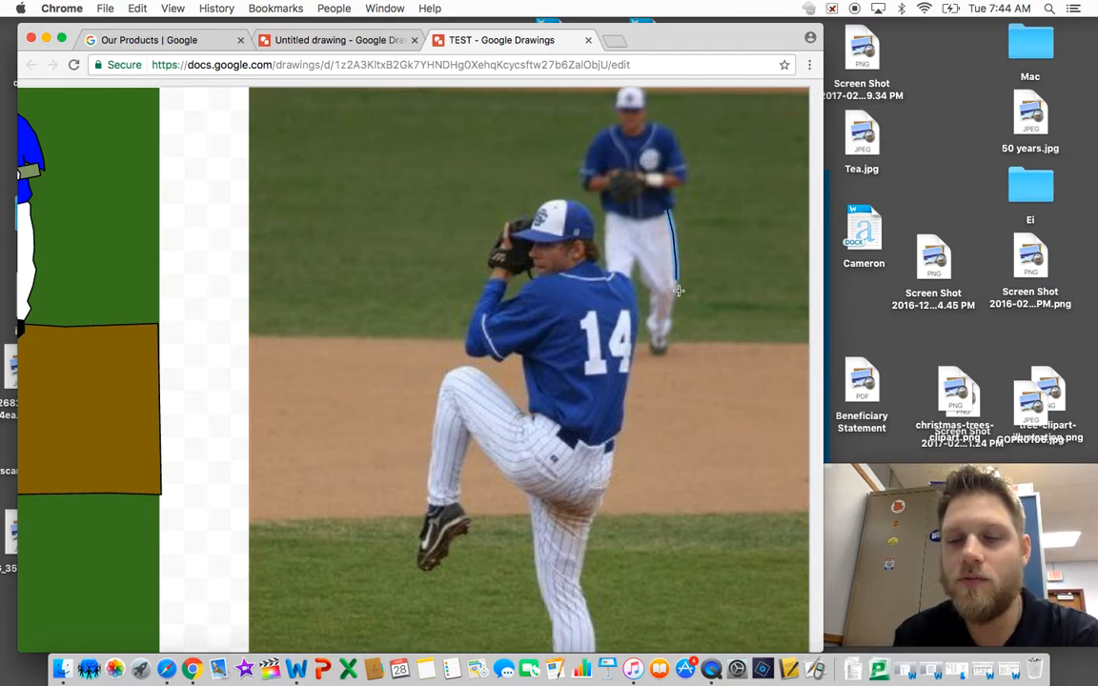
pyautogui.press('Delete')
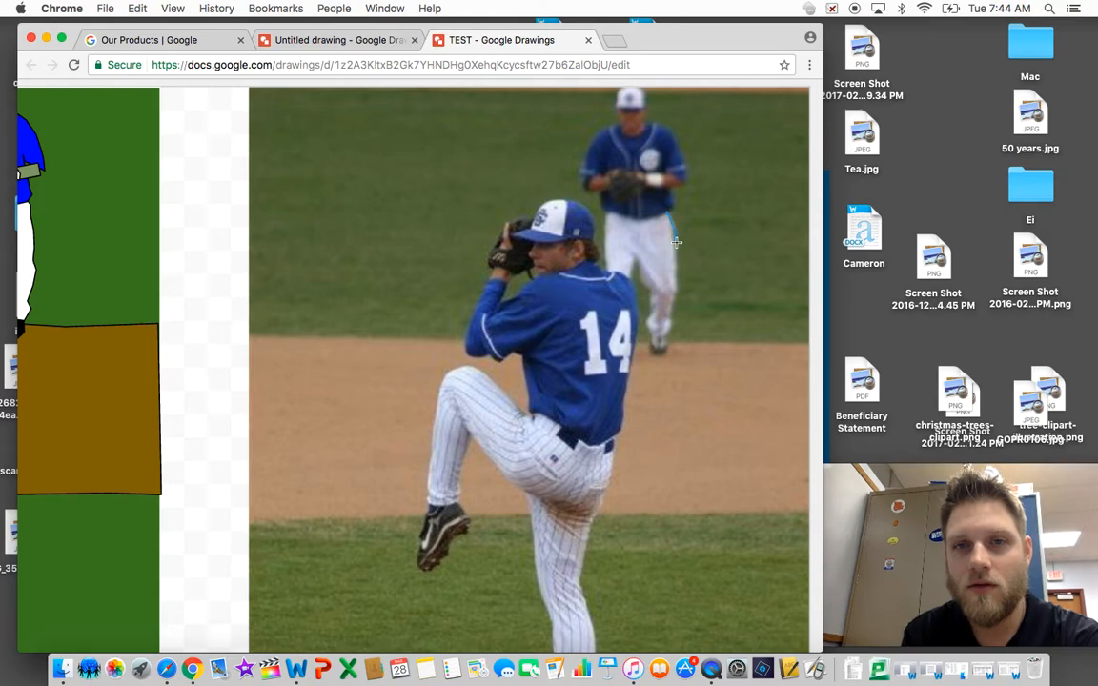
pyautogui.click(673, 303)
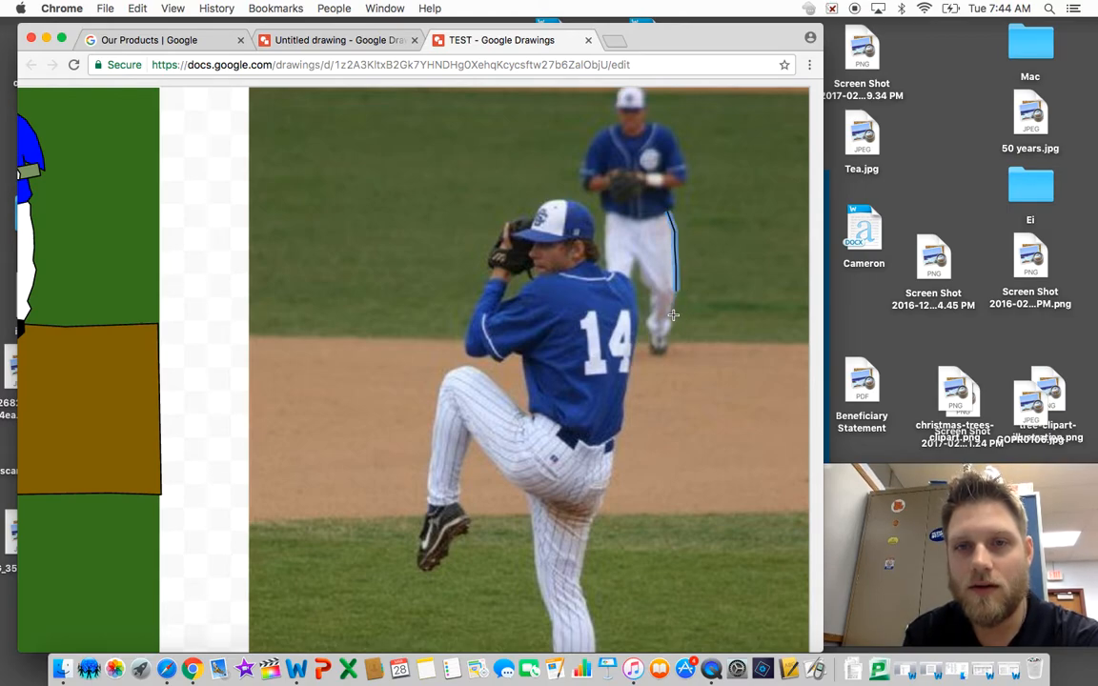
pyautogui.press('Escape')
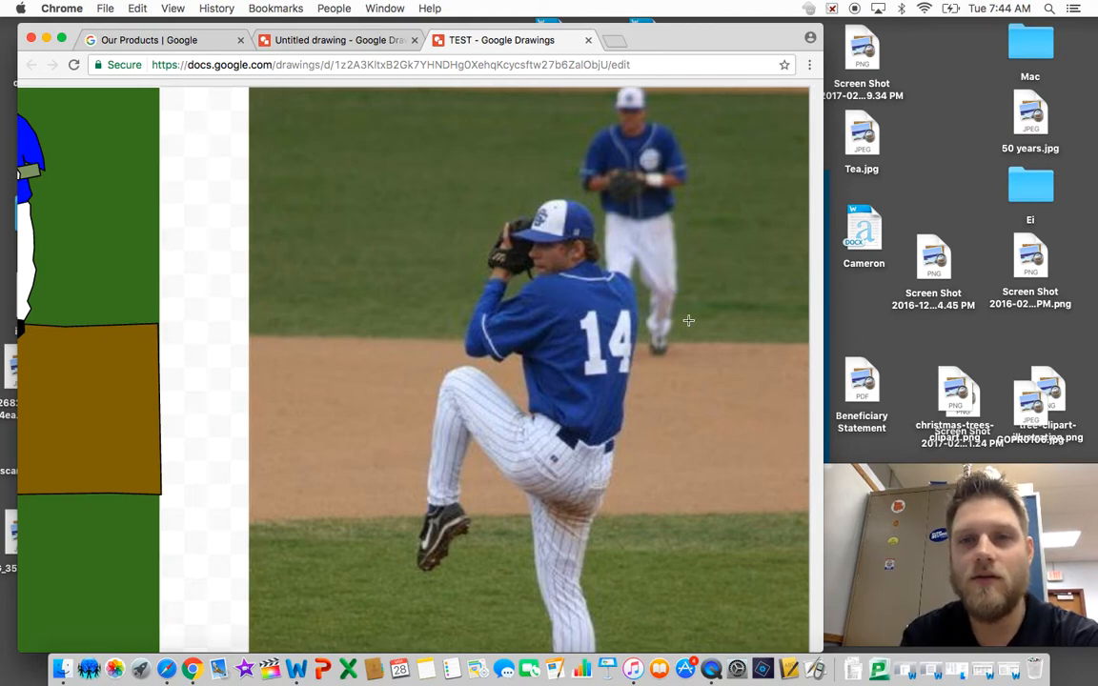
pyautogui.scroll(3, 688, 321)
pyautogui.moveTo(652, 162)
pyautogui.mouseDown()
pyautogui.moveTo(665, 189)
pyautogui.moveTo(663, 296)
pyautogui.mouseUp()
pyautogui.press('Escape')
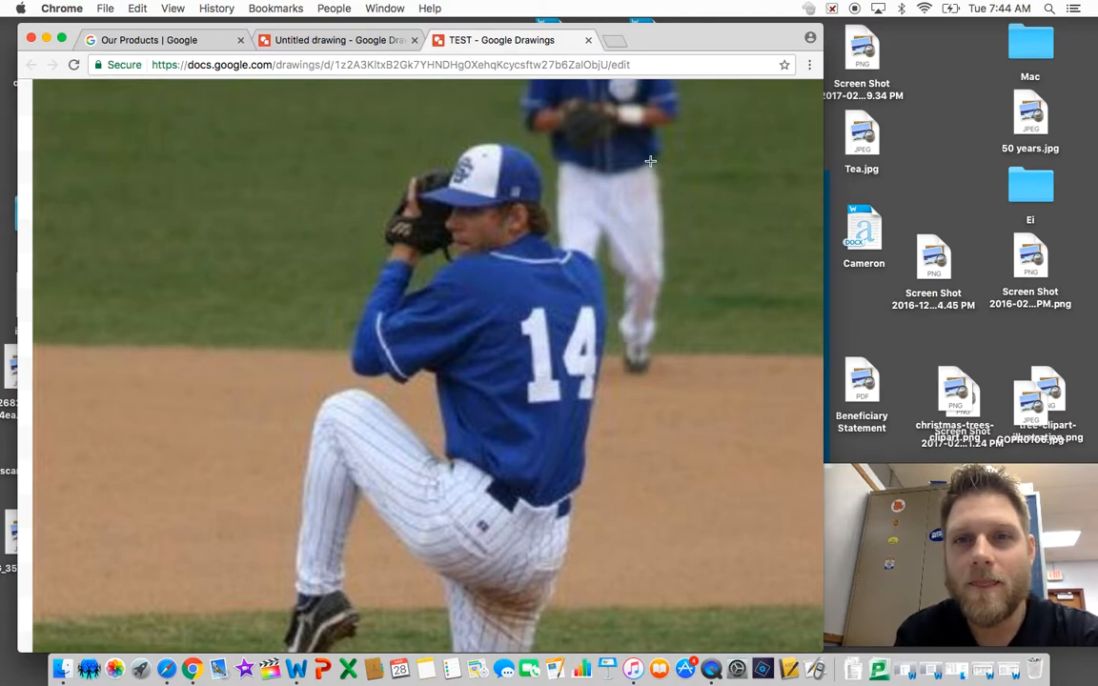
pyautogui.moveTo(651, 163)
pyautogui.mouseDown()
pyautogui.moveTo(667, 285)
pyautogui.moveTo(655, 340)
pyautogui.mouseUp()
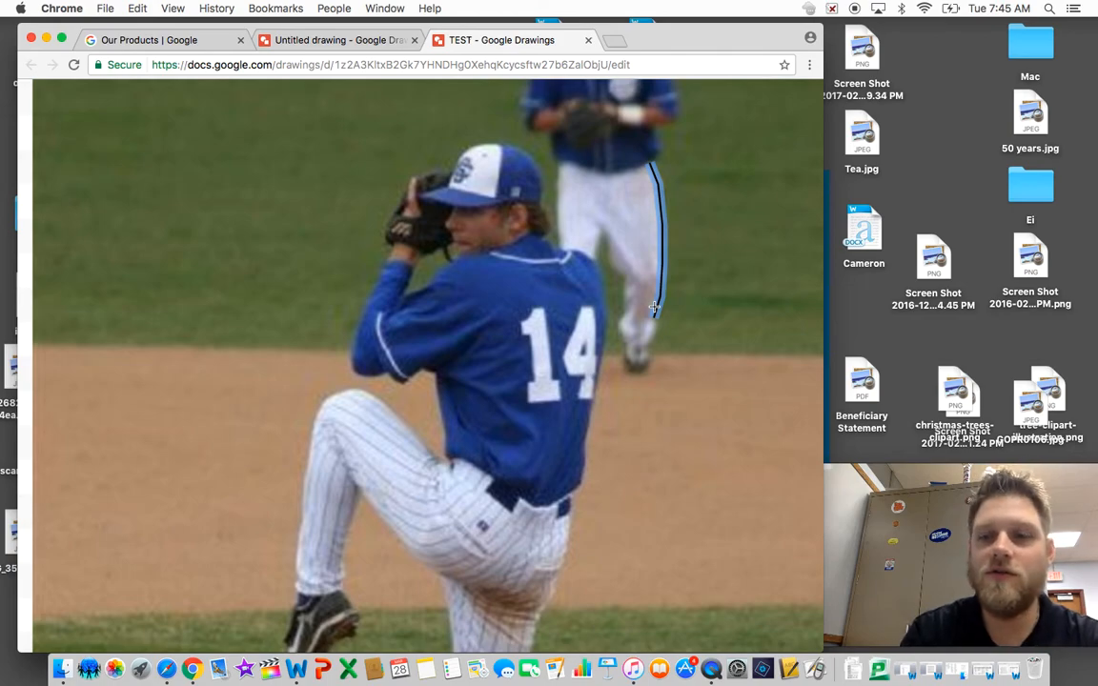
pyautogui.press('BackSpace')
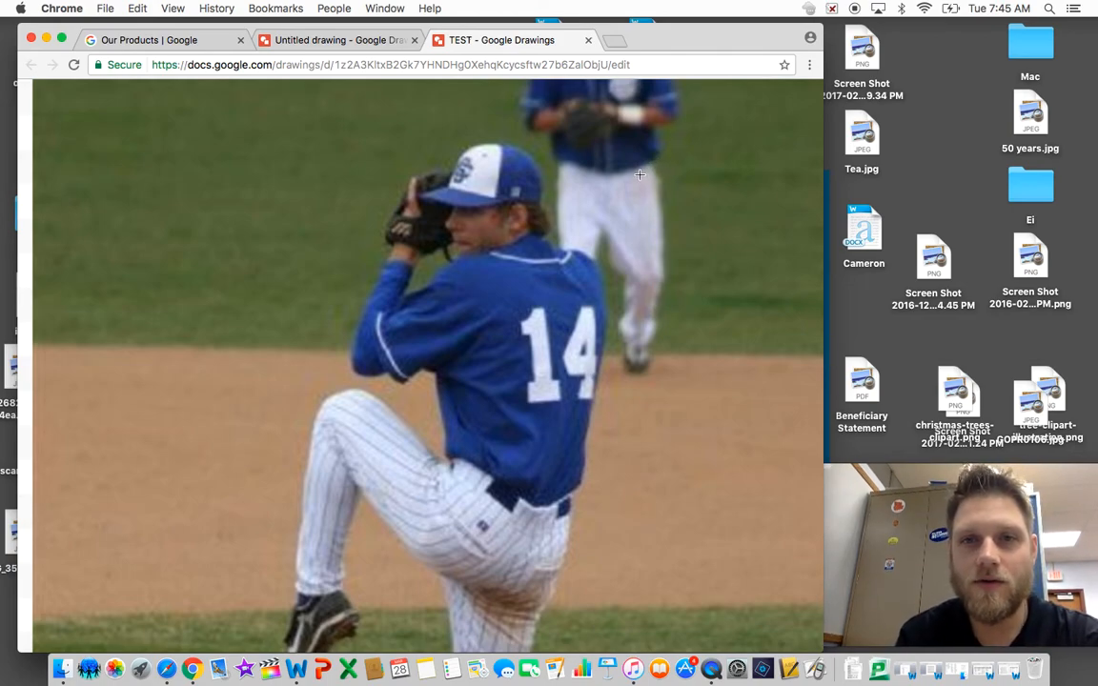
# Try to trace the background player's waistline, where the blue jersey meets the white pants, with a polyline.
pyautogui.moveTo(650, 162)
pyautogui.mouseDown()
pyautogui.moveTo(615, 173)
pyautogui.moveTo(576, 164)
pyautogui.mouseUp()
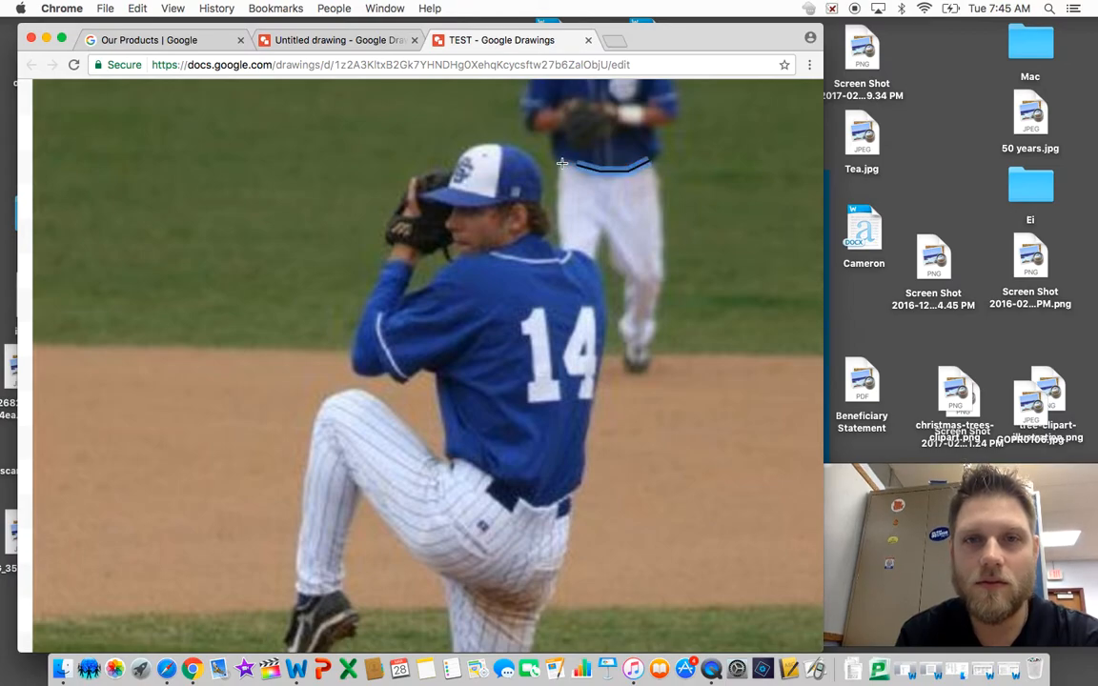
pyautogui.press('Delete')
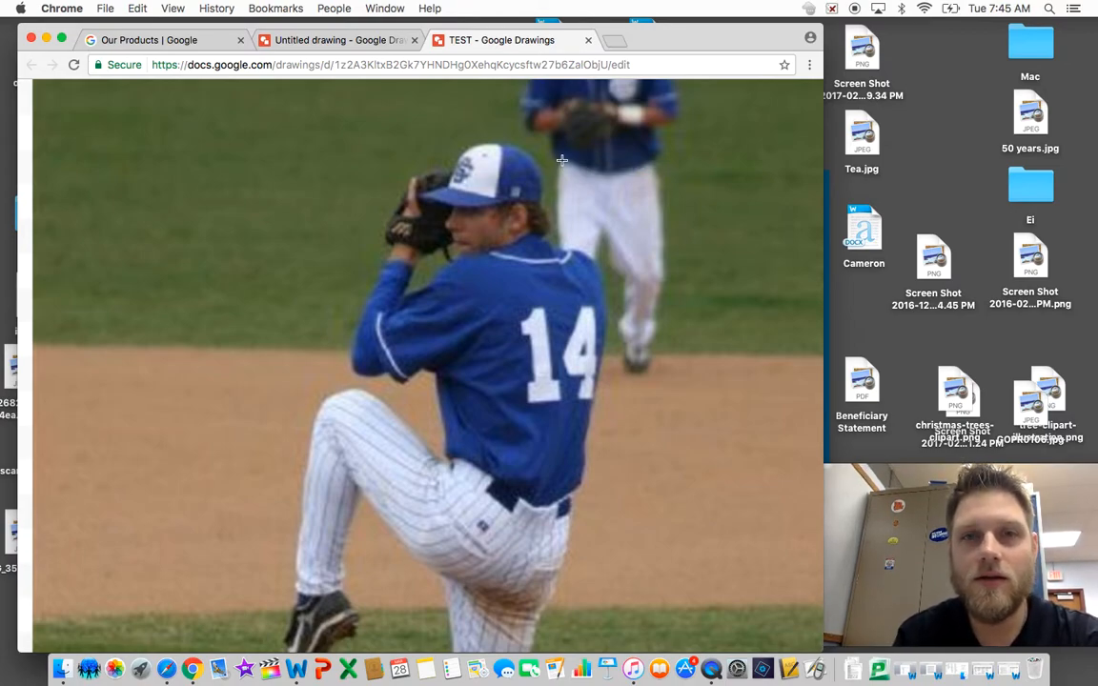
pyautogui.moveTo(558, 163); pyautogui.dragTo(574, 165)
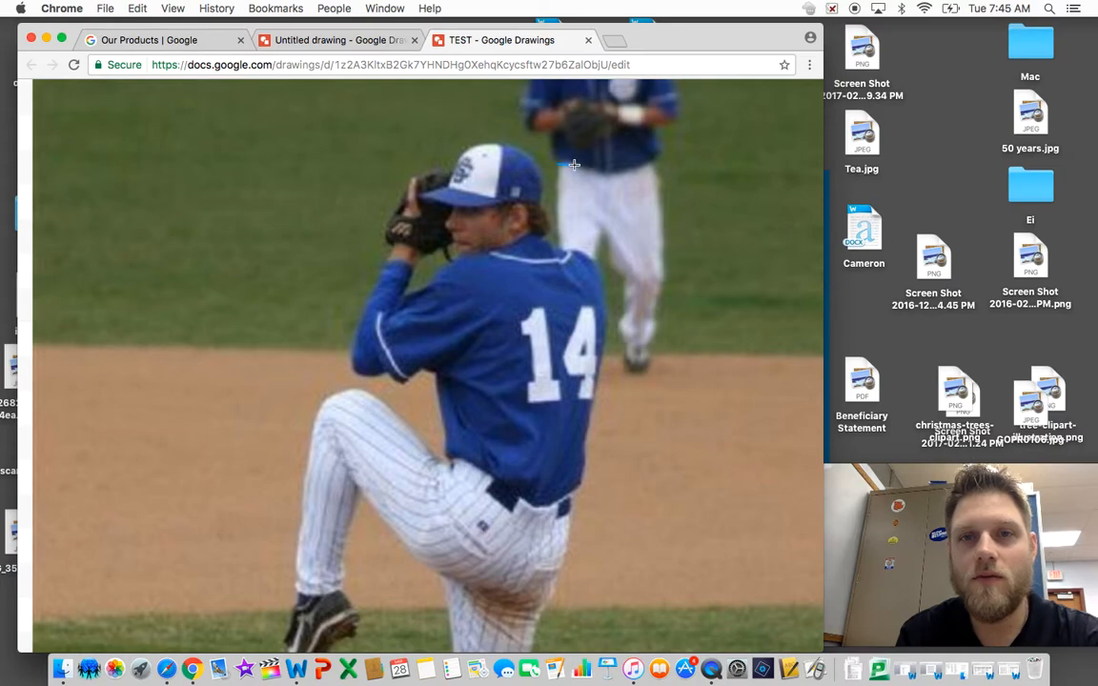
pyautogui.click(649, 158)
pyautogui.click(624, 172)
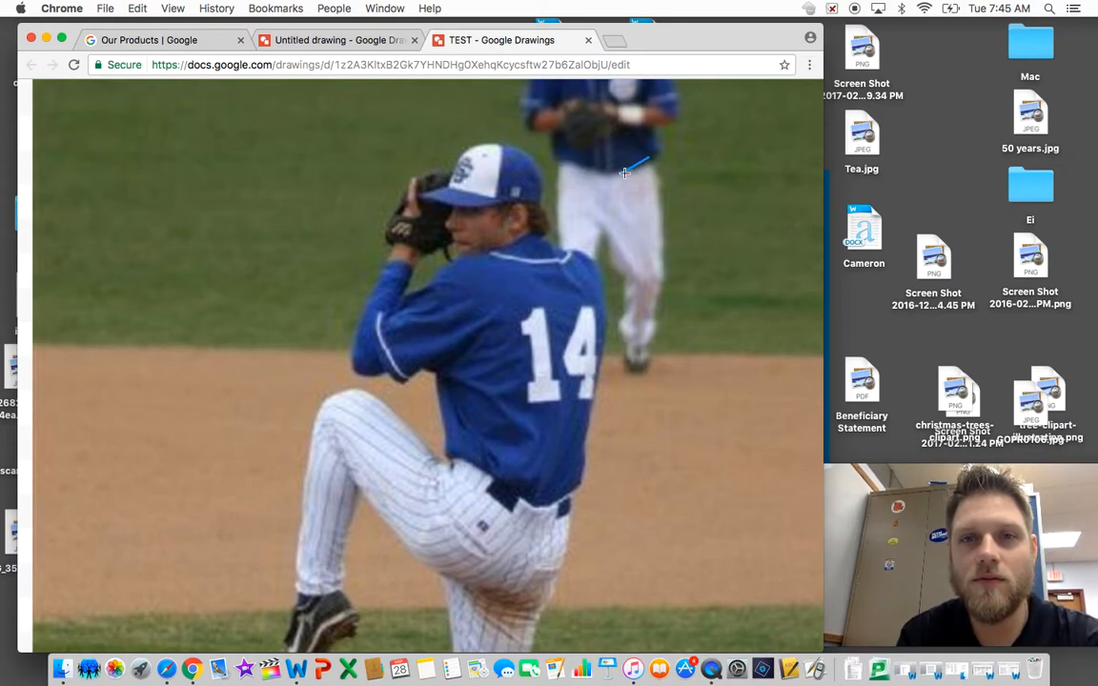
pyautogui.click(597, 172)
pyautogui.click(572, 161)
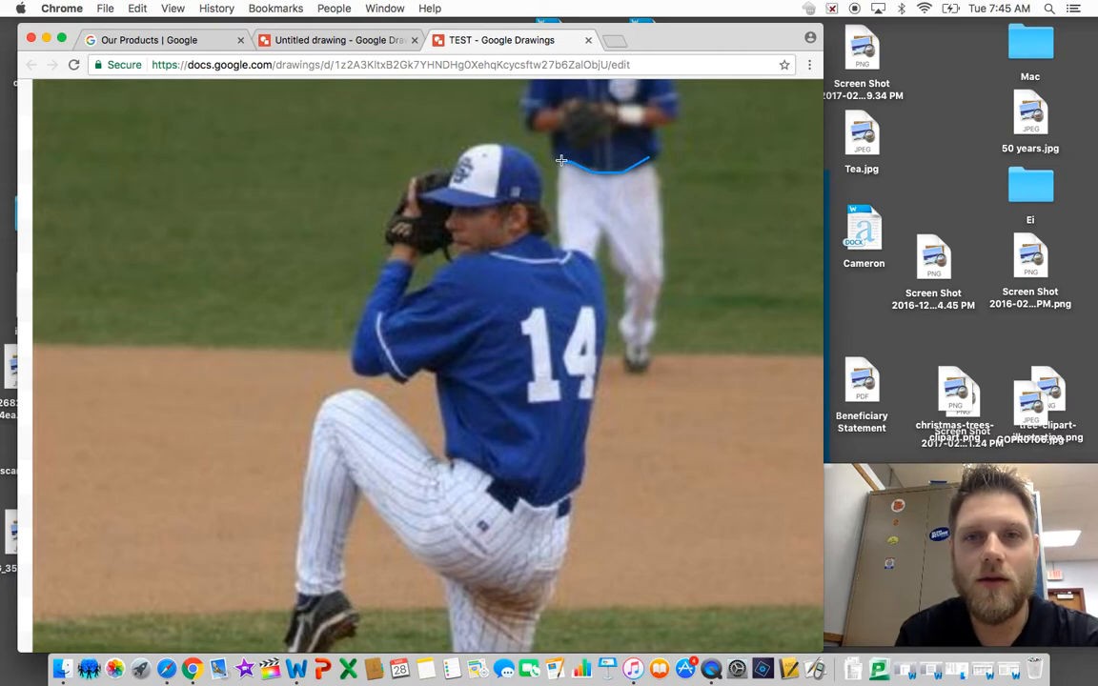
pyautogui.press('Escape')
pyautogui.press('BackSpace')
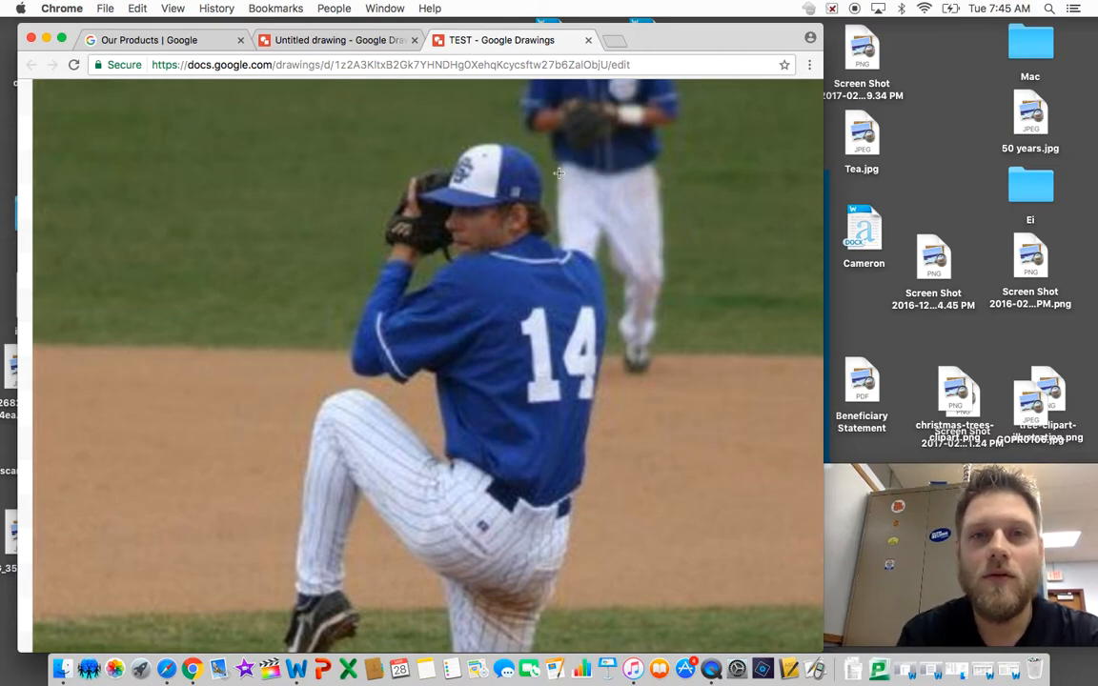
# Try to trace the background player's other leg with a polyline, overlapping the pitcher's shoulder and continuing along the inner leg to the ankle.
pyautogui.click(559, 164)
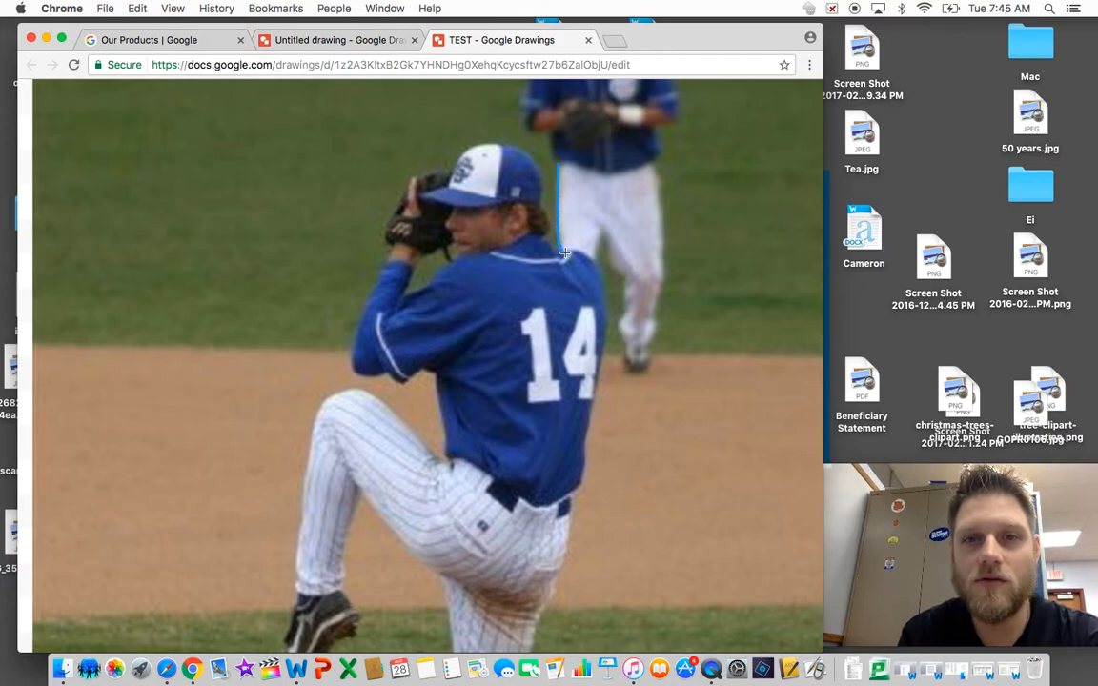
pyautogui.press('BackSpace')
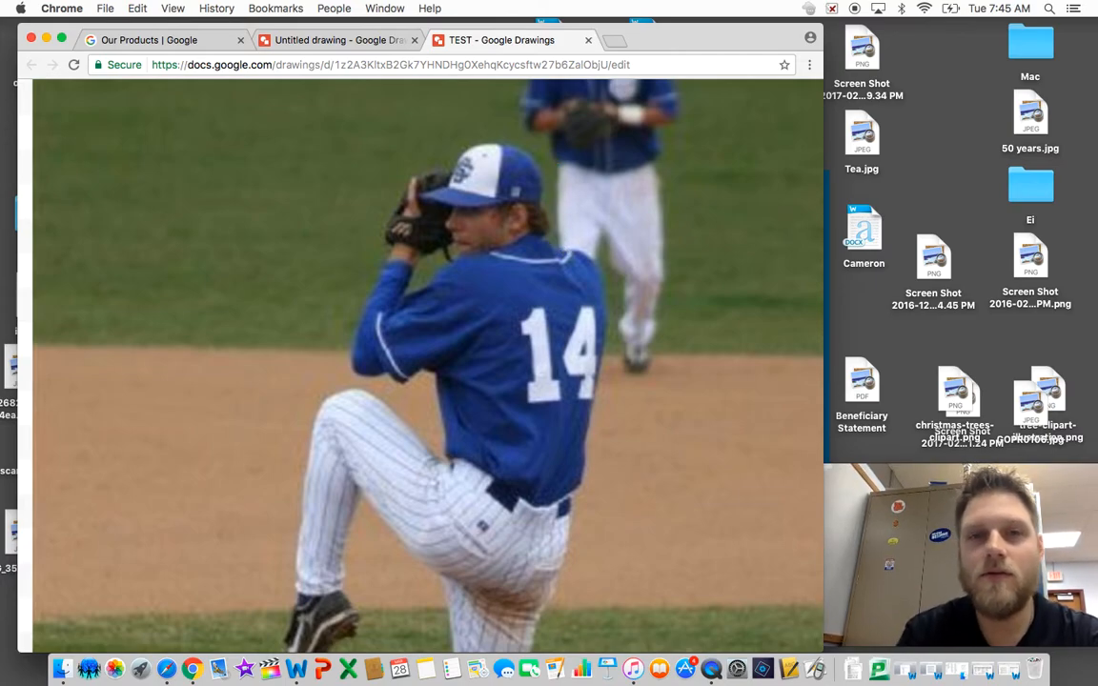
pyautogui.click(558, 164)
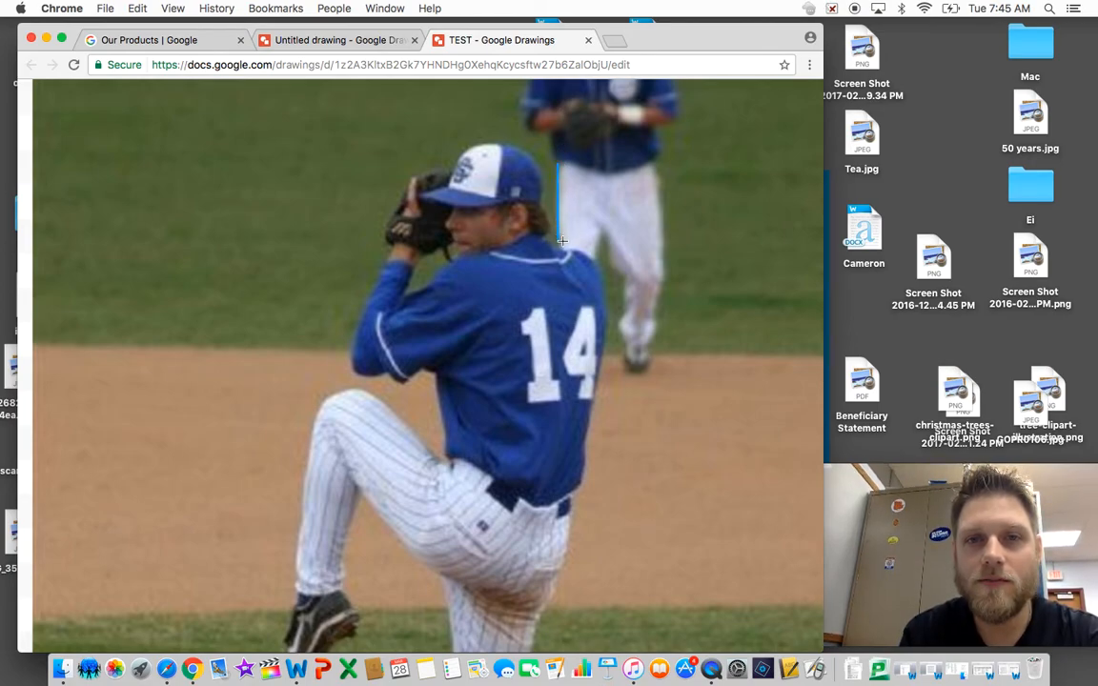
pyautogui.moveTo(562, 244)
pyautogui.mouseDown()
pyautogui.moveTo(571, 285)
pyautogui.moveTo(595, 260)
pyautogui.mouseUp()
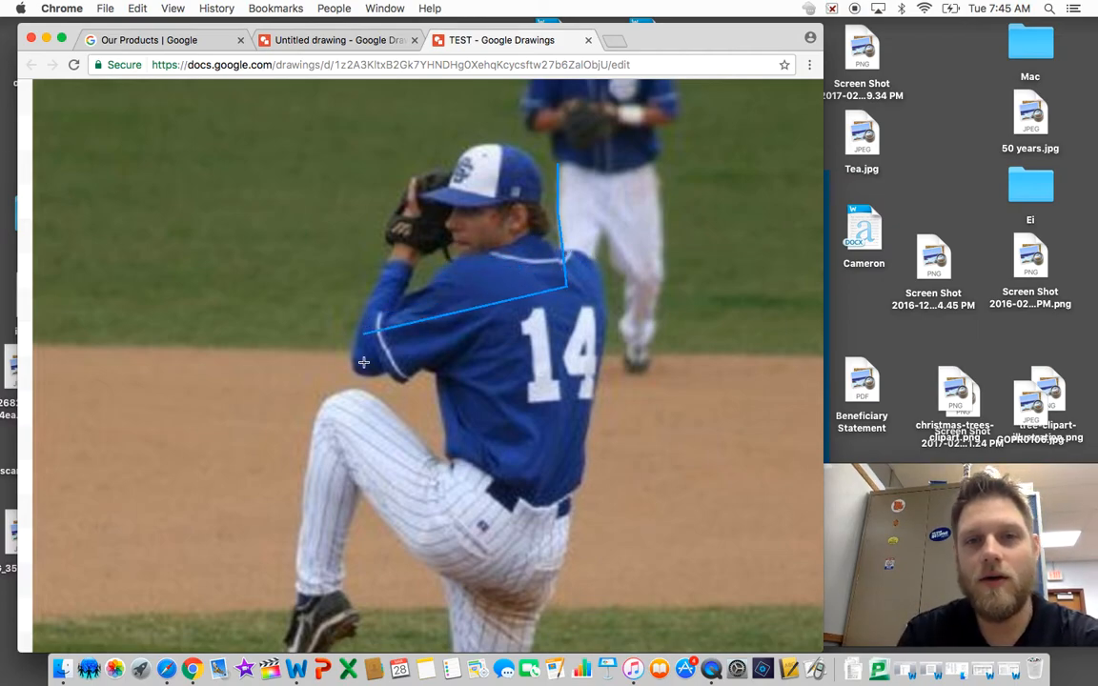
pyautogui.click(603, 227)
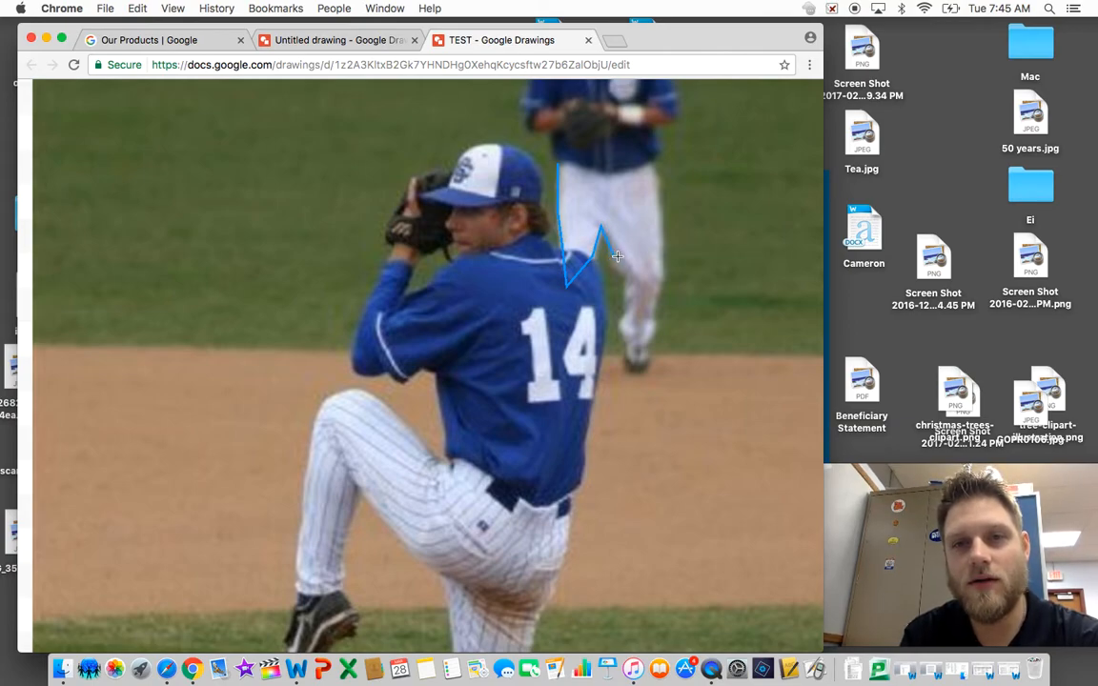
pyautogui.click(626, 278)
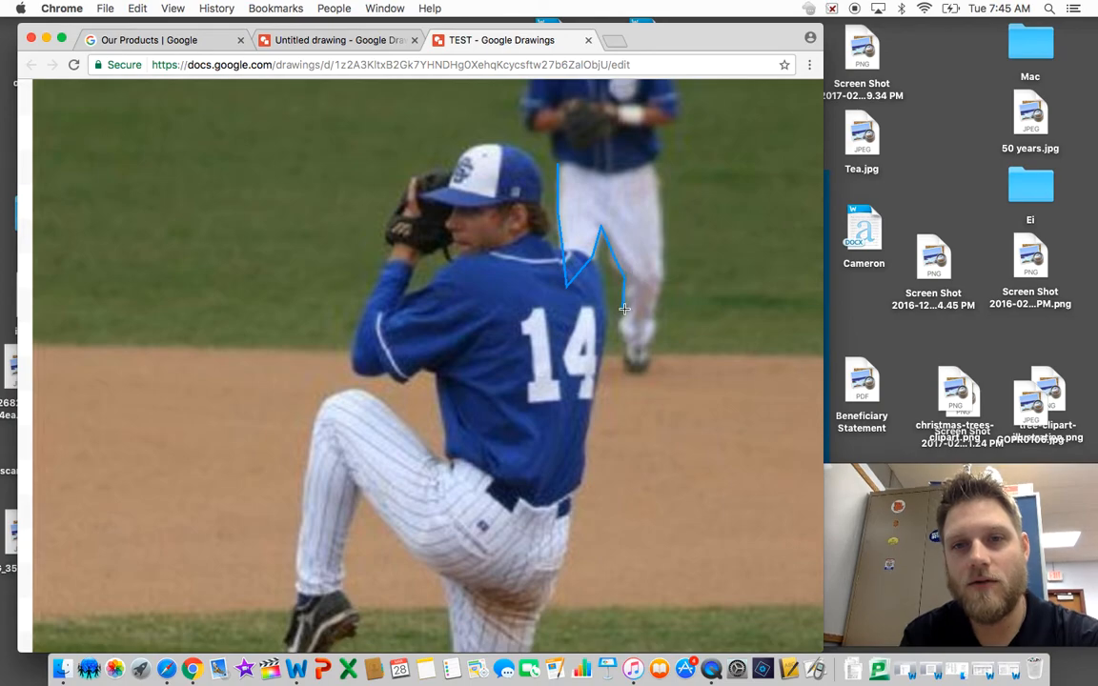
pyautogui.click(621, 339)
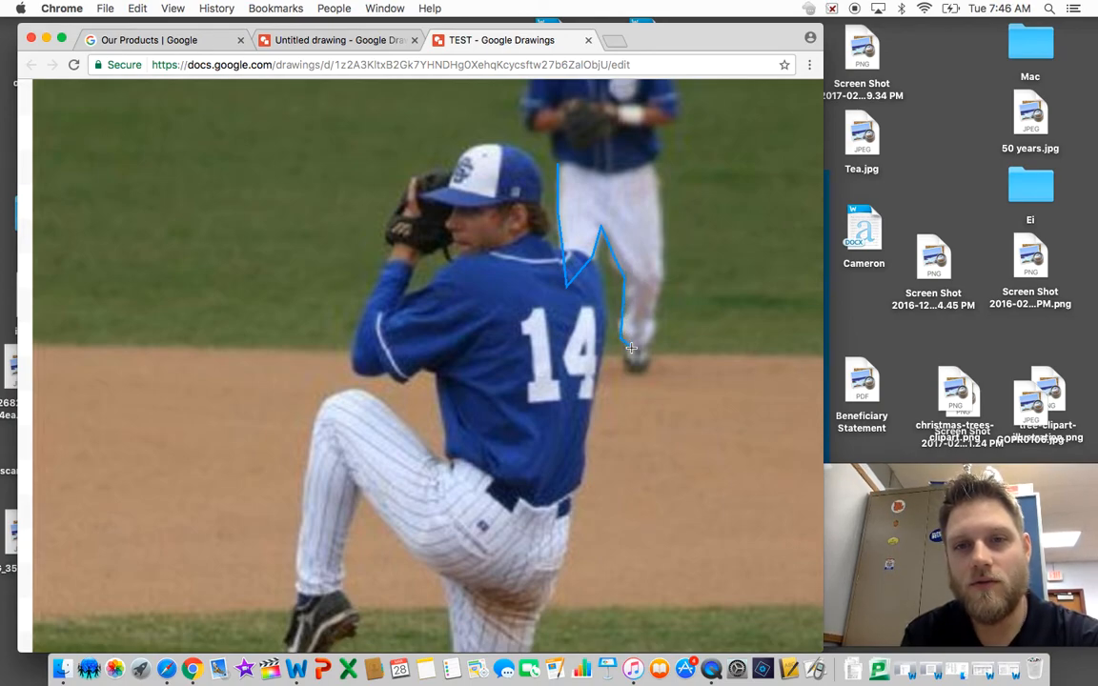
pyautogui.press('Escape')
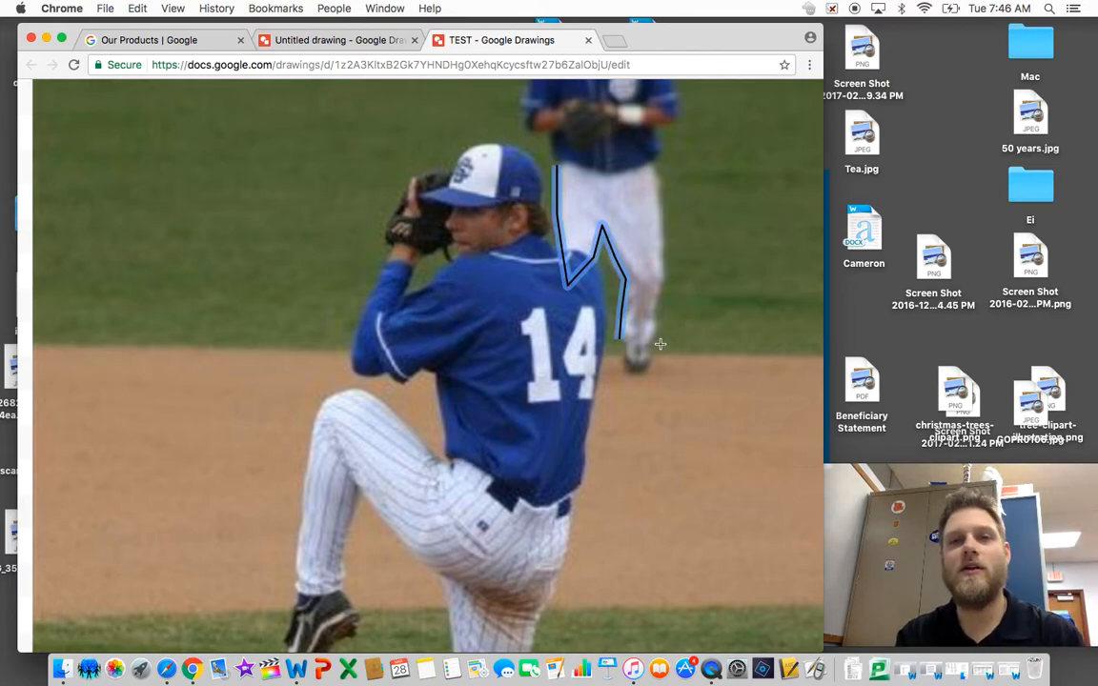
pyautogui.press('BackSpace')
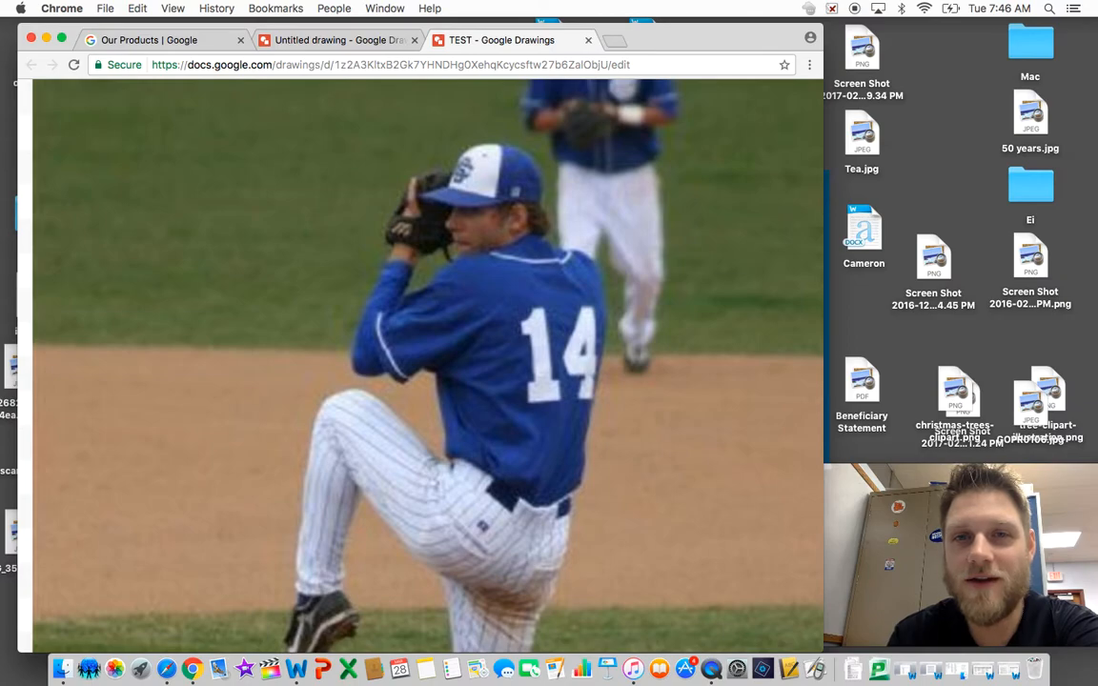
pyautogui.click(650, 166)
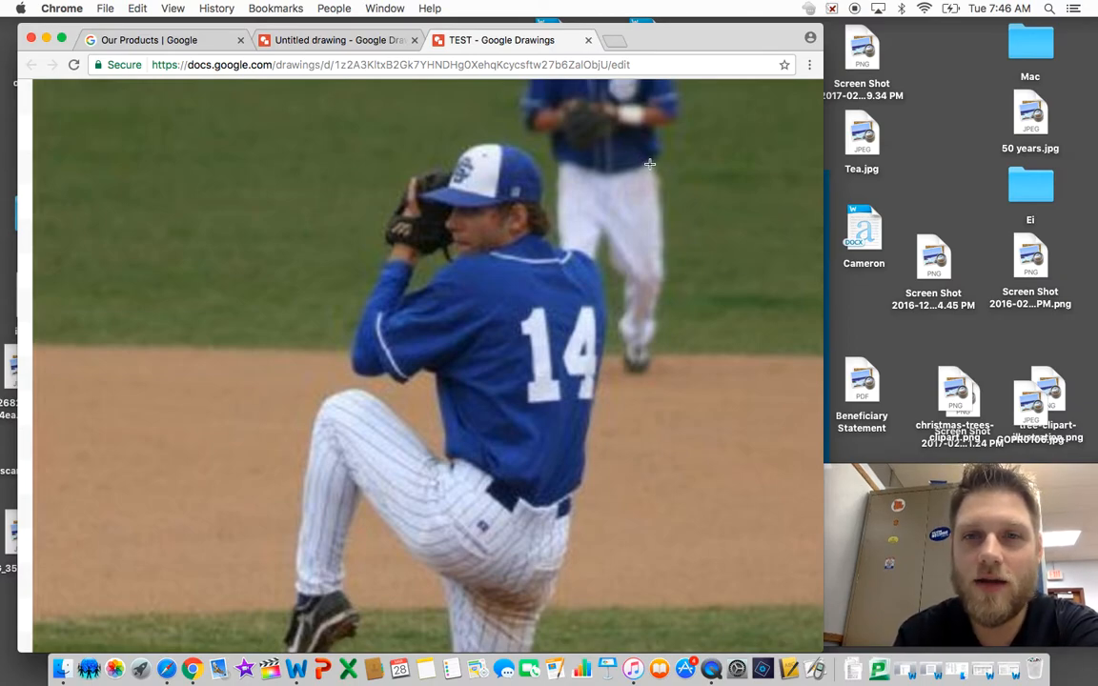
pyautogui.click(662, 188)
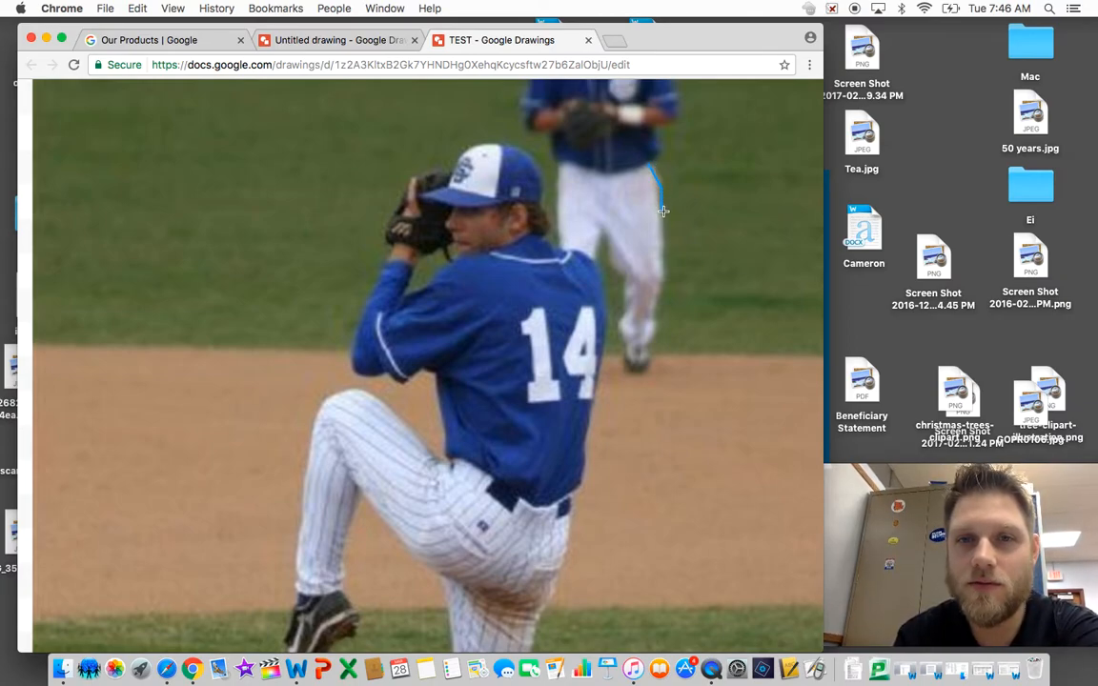
pyautogui.doubleClick(657, 312)
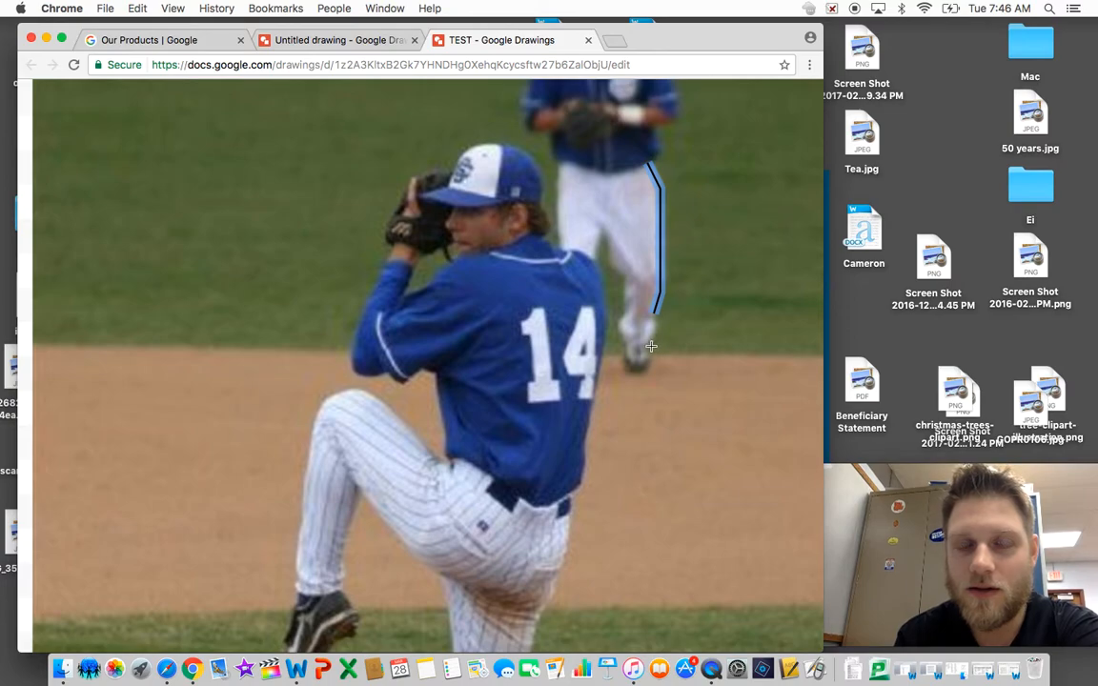
pyautogui.press('Delete')
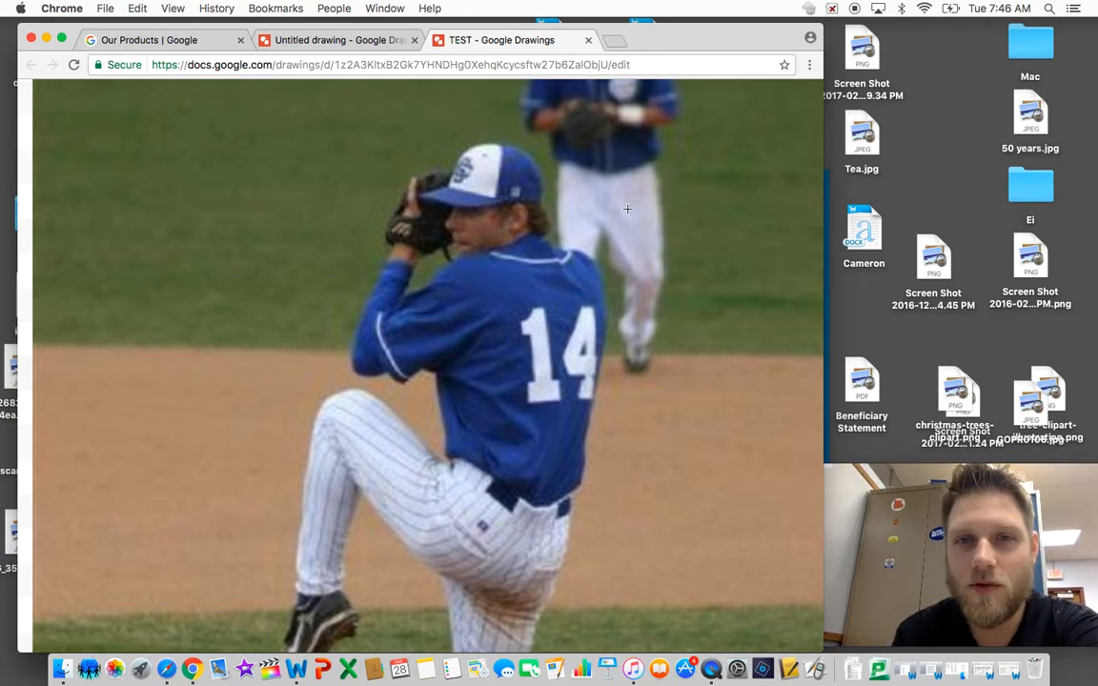
pyautogui.click(608, 173)
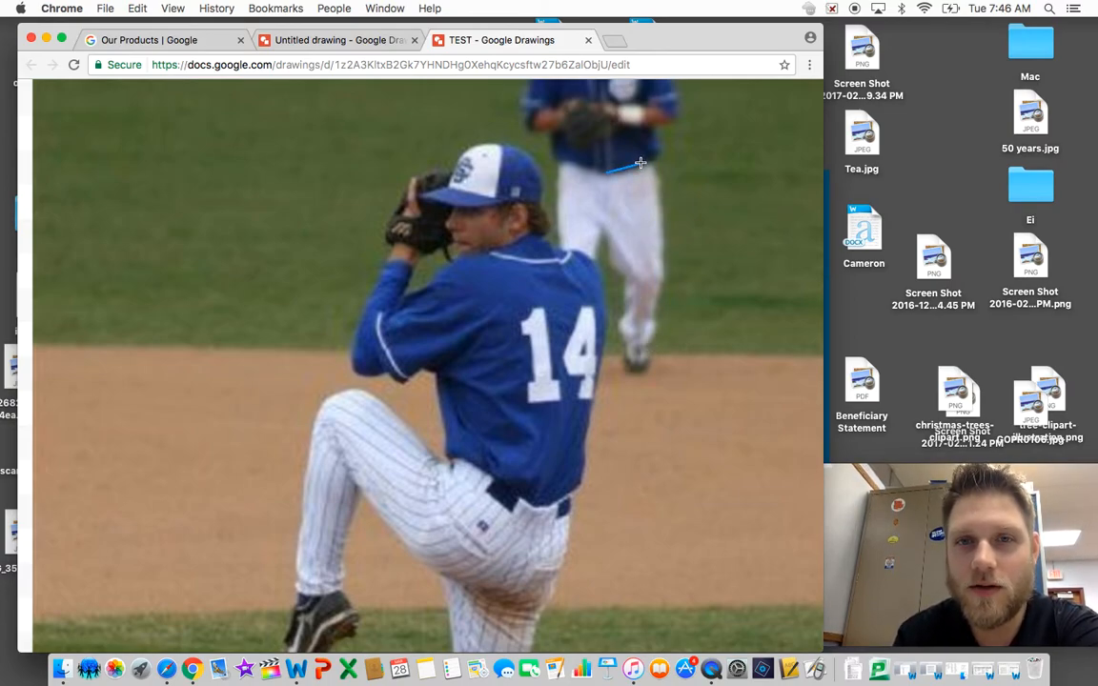
pyautogui.press('Escape')
pyautogui.press('Delete')
# Trace the background player's white pants in the photo as a closed polyline shape, with one leg overlapping the pitcher's shoulder.
pyautogui.click(649, 158)
pyautogui.click(658, 222)
pyautogui.click(657, 303)
pyautogui.click(651, 343)
pyautogui.click(622, 343)
pyautogui.click(623, 277)
pyautogui.click(605, 236)
pyautogui.click(580, 295)
pyautogui.click(568, 260)
pyautogui.click(560, 167)
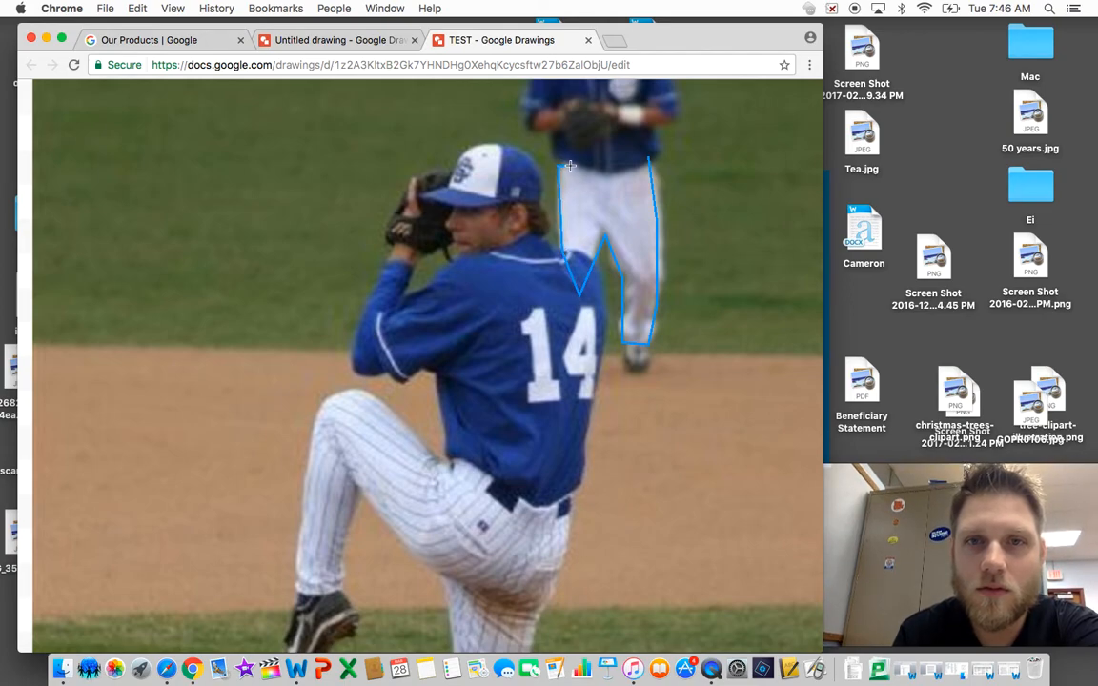
pyautogui.click(648, 160)
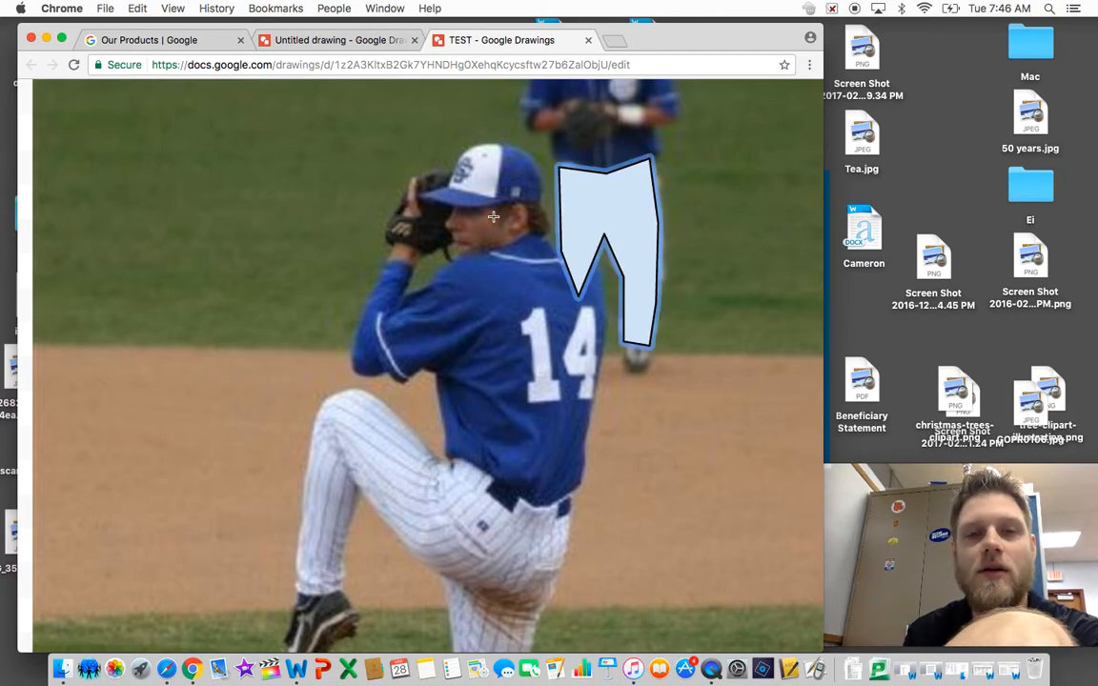
# Move the traced pants shape from the photo onto the cartoon's background player, over the existing pants, and delete it.
pyautogui.scroll(-5, 489, 216)
pyautogui.scroll(-5, 486, 216)
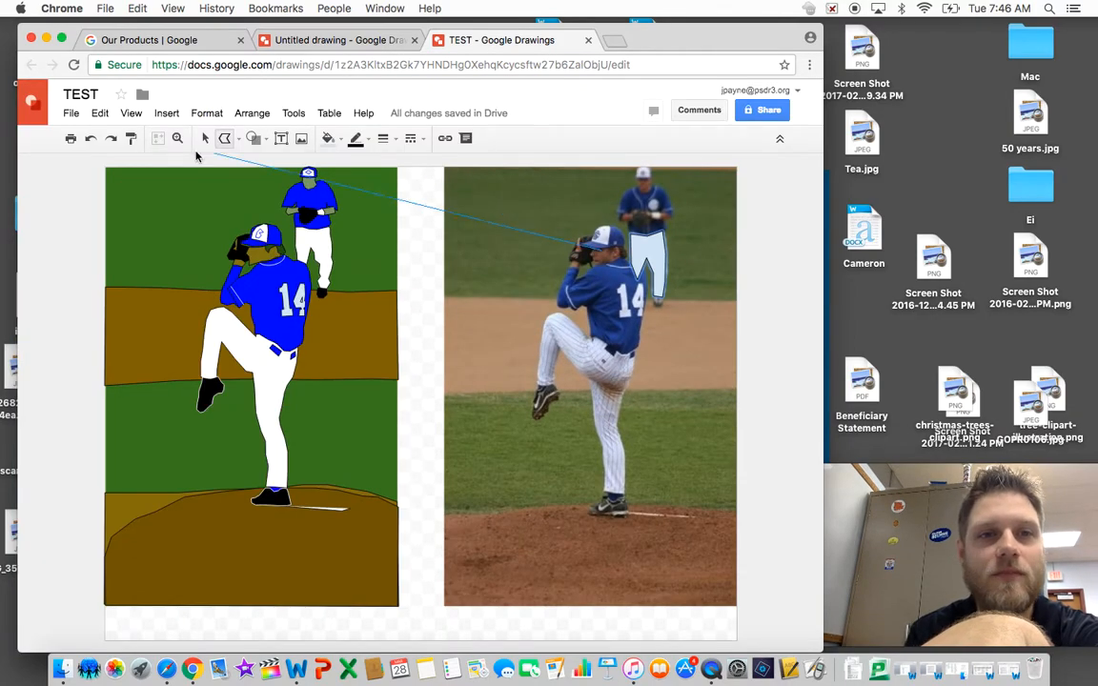
pyautogui.click(205, 140)
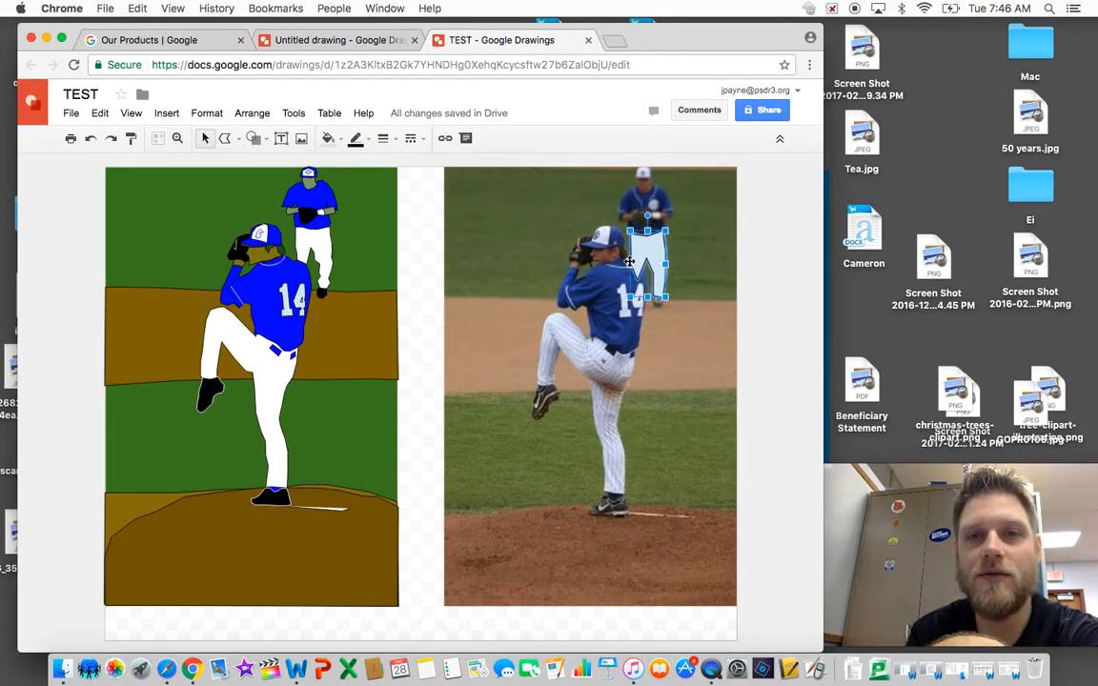
pyautogui.moveTo(650, 251); pyautogui.dragTo(545, 250)
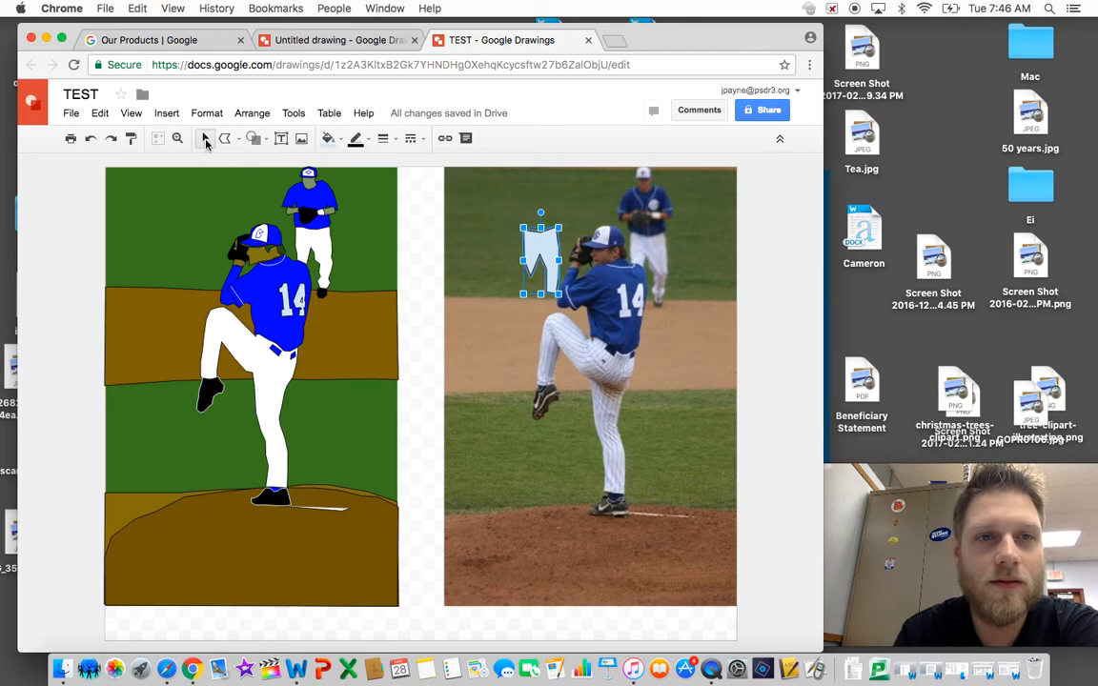
pyautogui.moveTo(540, 252)
pyautogui.mouseDown()
pyautogui.moveTo(279, 244)
pyautogui.moveTo(317, 248)
pyautogui.mouseUp()
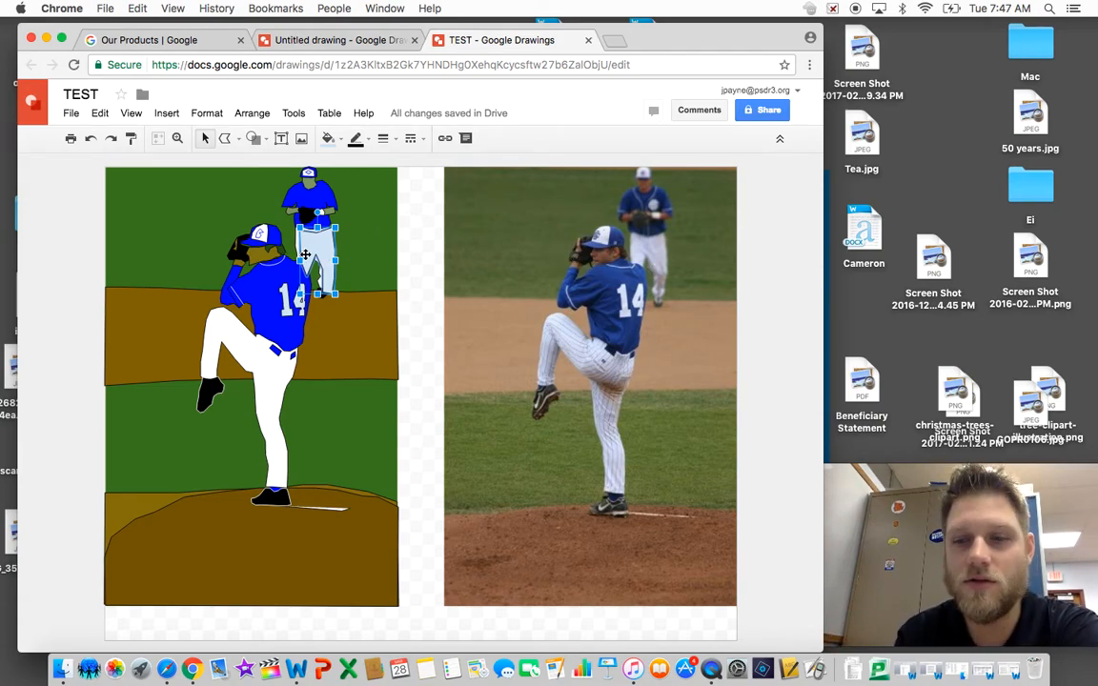
pyautogui.press('Delete')
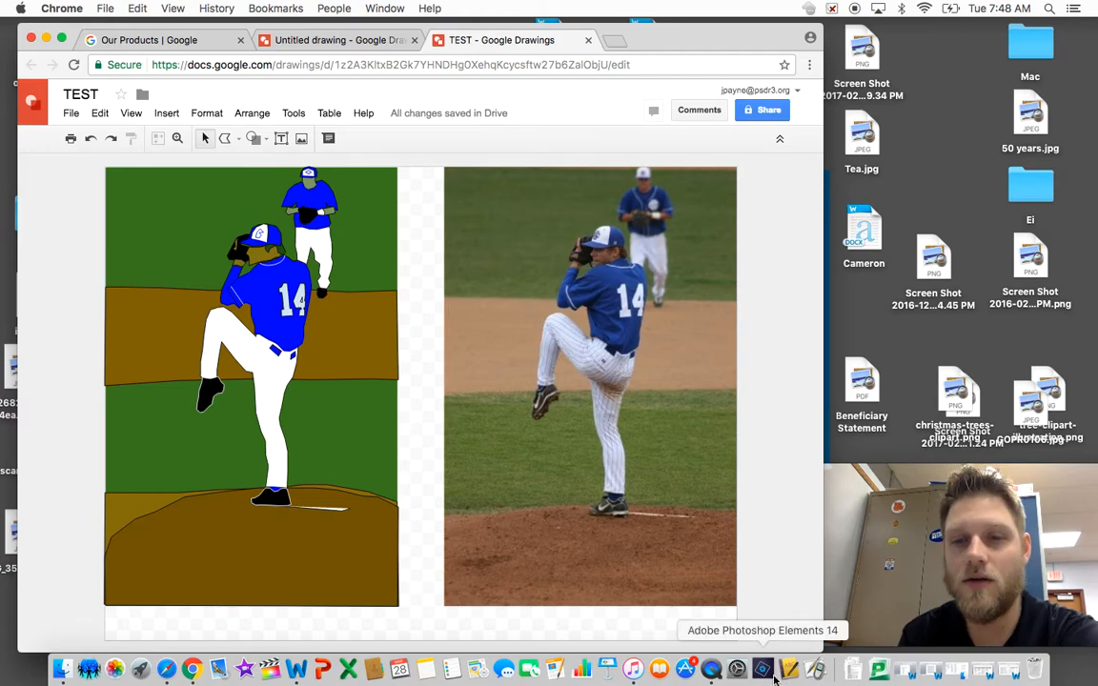
pyautogui.click(713, 671)
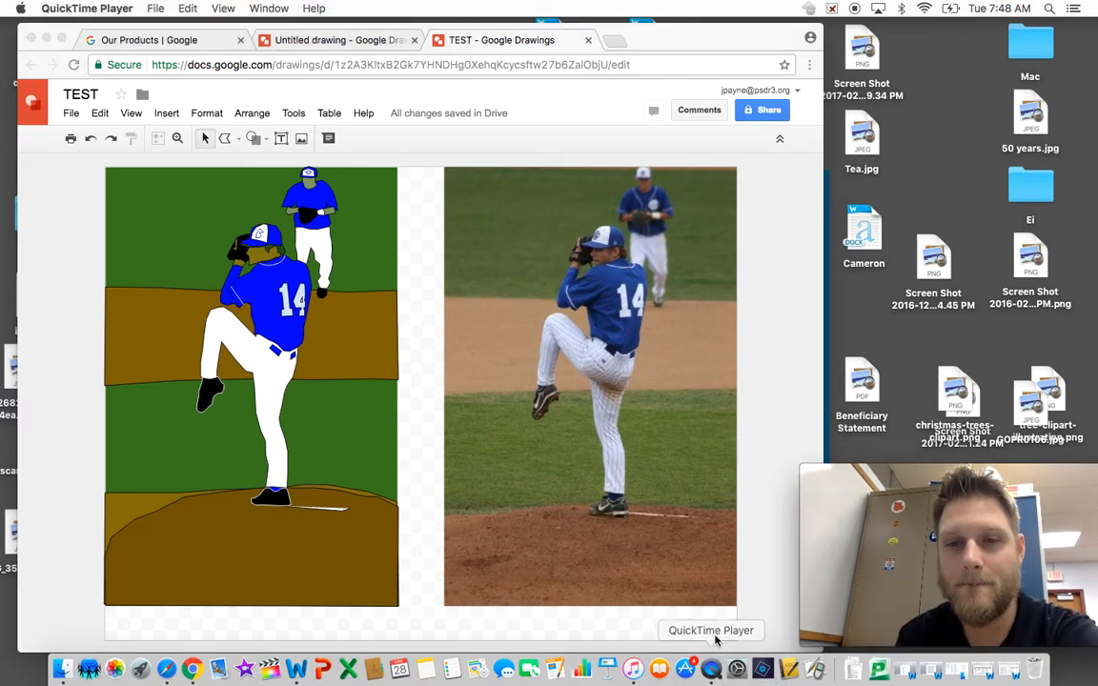